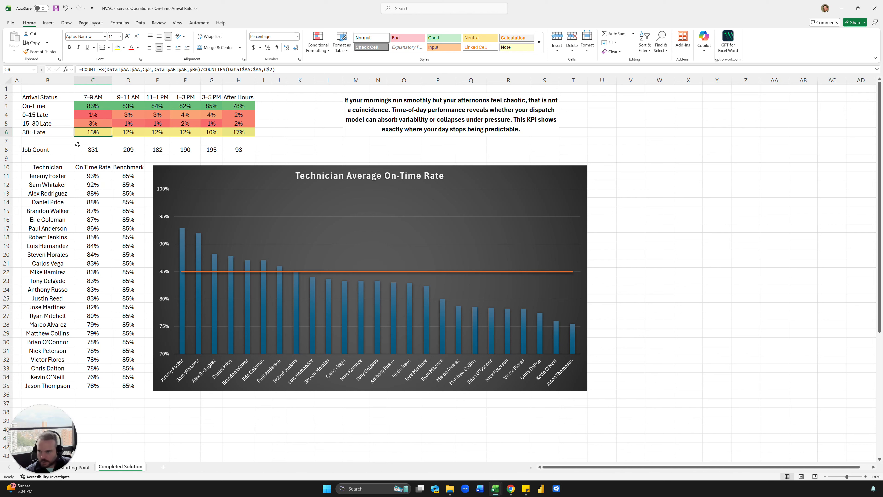
# Step: Review the job count and technician on-time rate formulas on the summary sheet
pyautogui.click(77, 140)
pyautogui.click(85, 151)
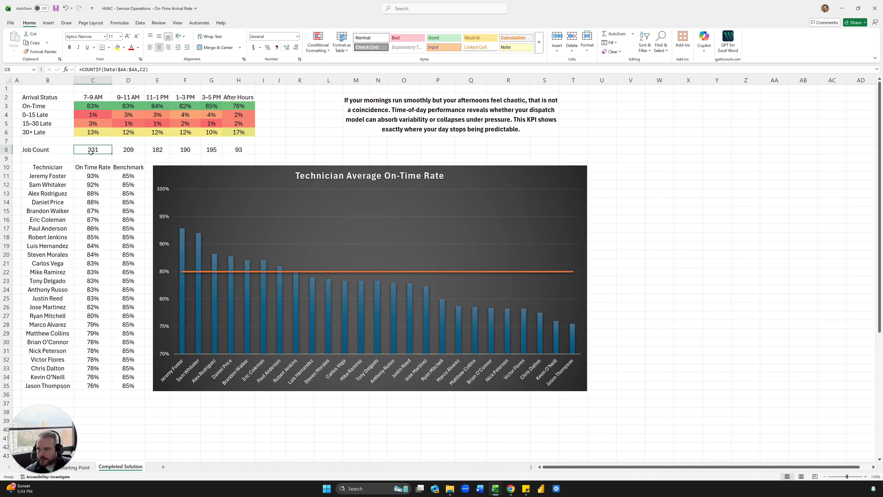
pyautogui.click(102, 209)
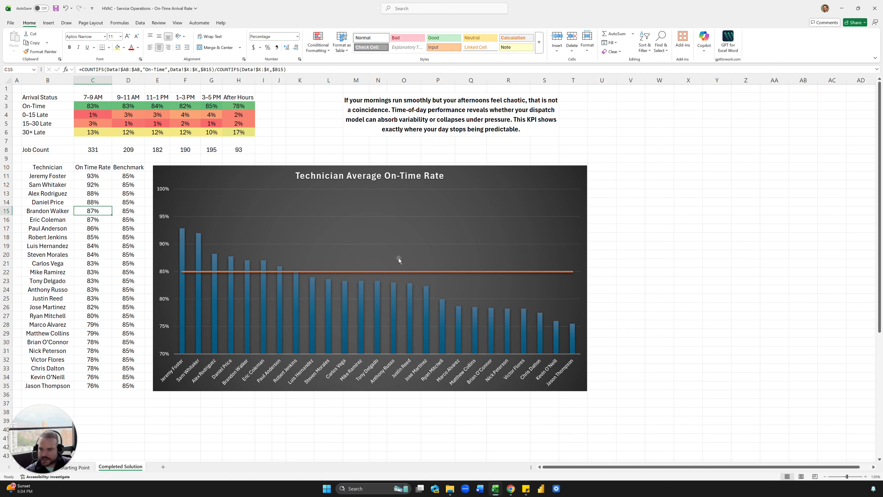
pyautogui.click(83, 325)
pyautogui.click(82, 343)
pyautogui.click(76, 386)
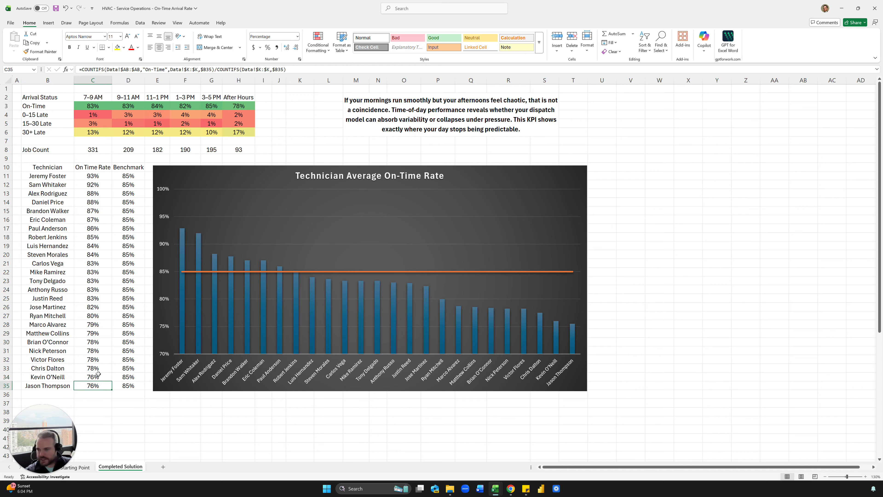
pyautogui.click(98, 376)
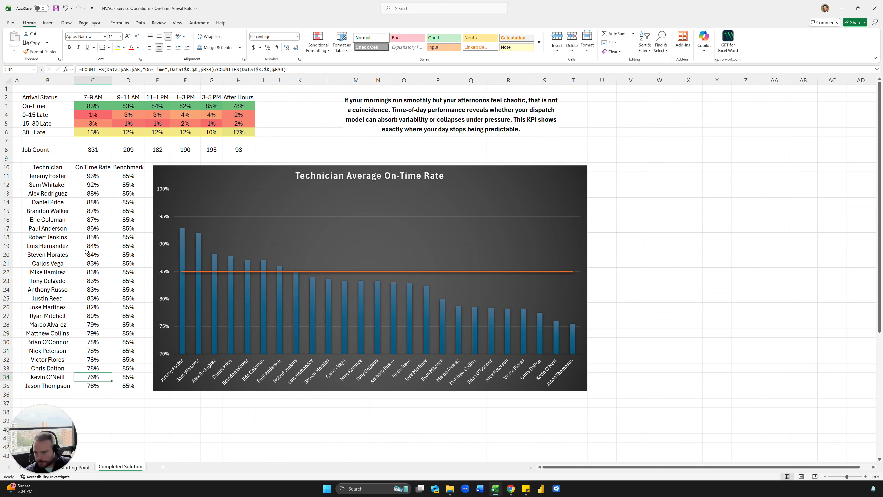
pyautogui.moveTo(55, 409); pyautogui.dragTo(44, 396)
# Step: On the Data sheet, check the Arrival Status formulas and expand the formula bar to show the full bucket IFS formula
pyautogui.click(46, 467)
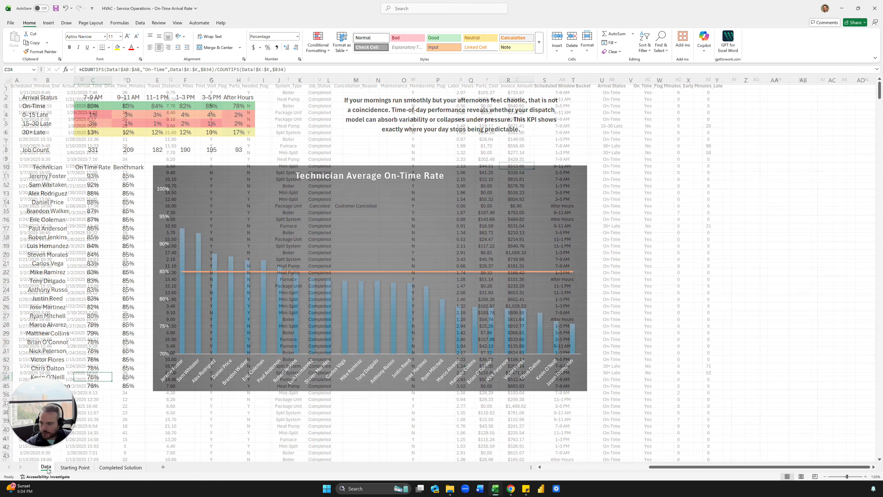
pyautogui.click(374, 200)
pyautogui.click(593, 193)
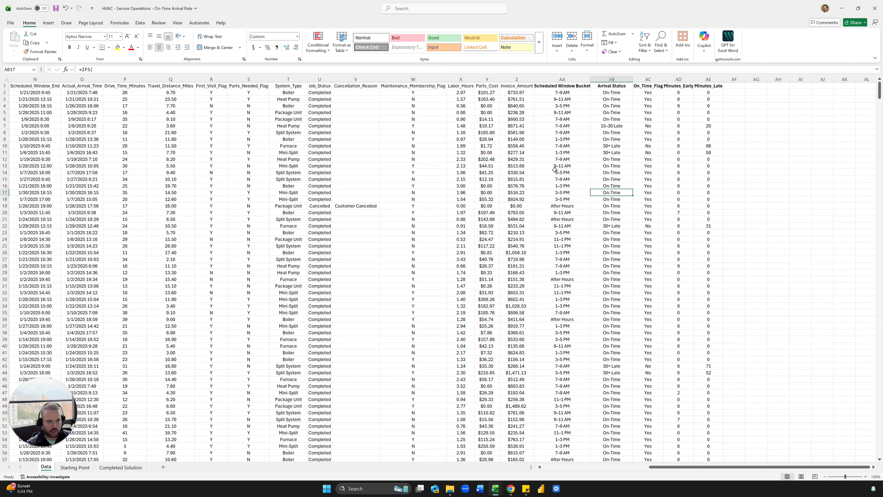
pyautogui.click(592, 133)
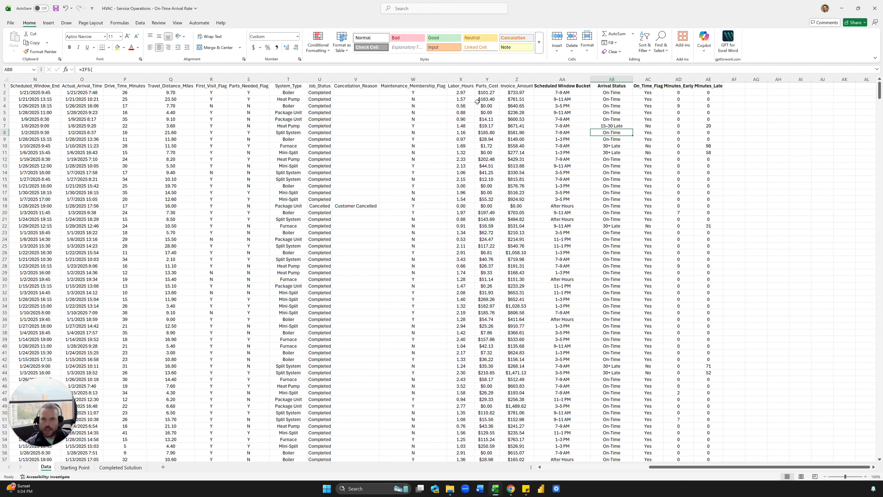
pyautogui.moveTo(577, 87); pyautogui.dragTo(714, 85)
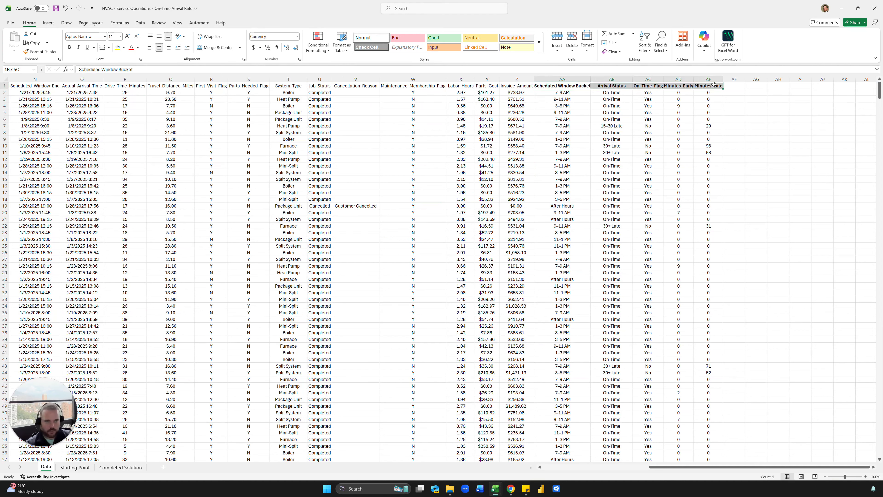
pyautogui.click(628, 118)
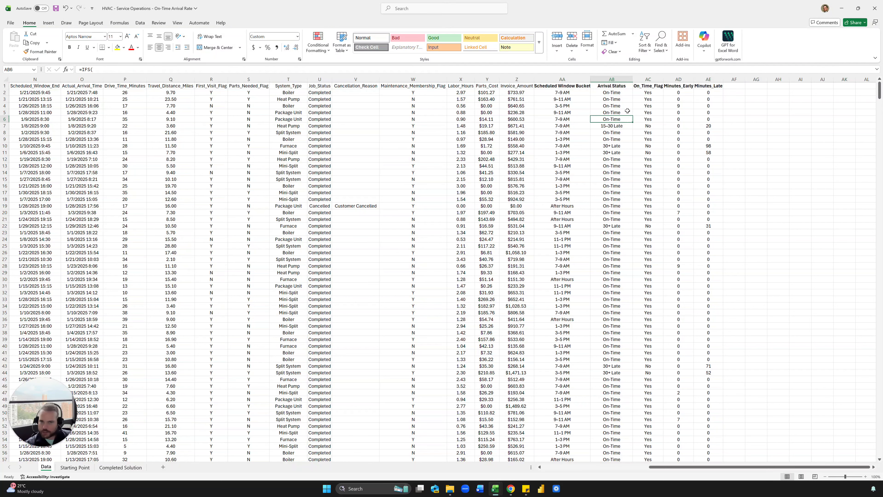
pyautogui.click(565, 93)
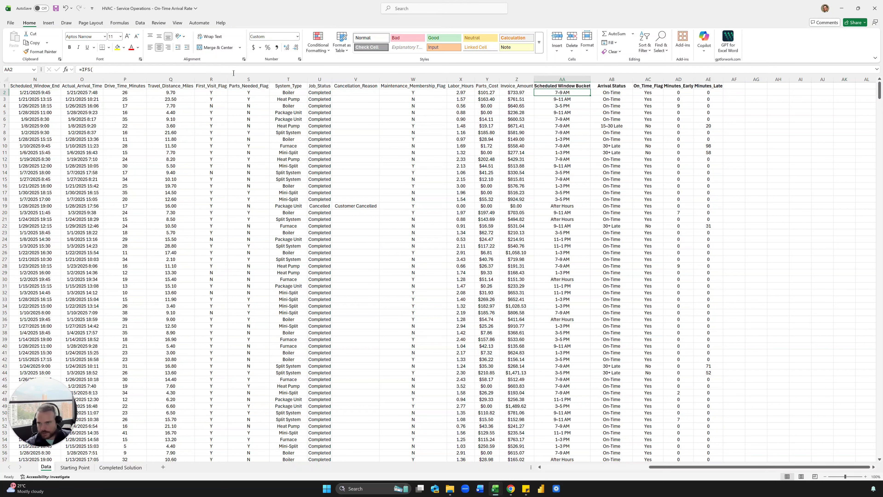
pyautogui.moveTo(231, 74); pyautogui.dragTo(215, 121)
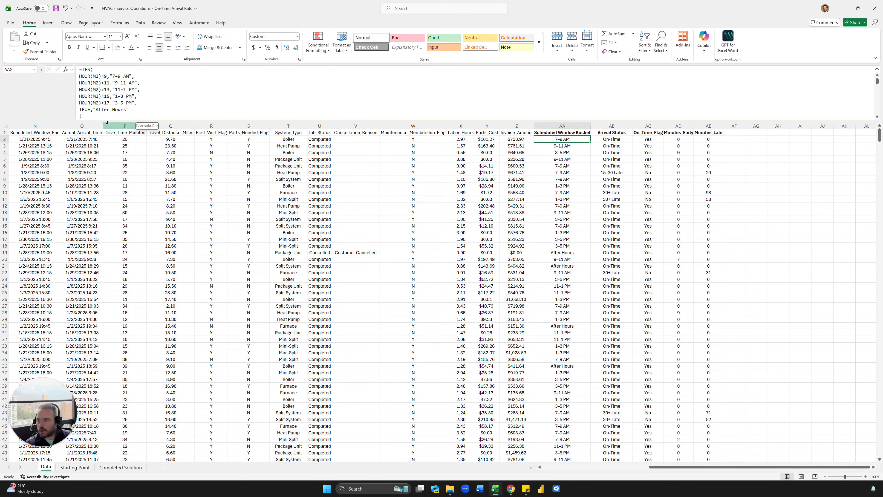
pyautogui.click(76, 140)
pyautogui.click(48, 140)
pyautogui.hscroll(-2, 63, 145)
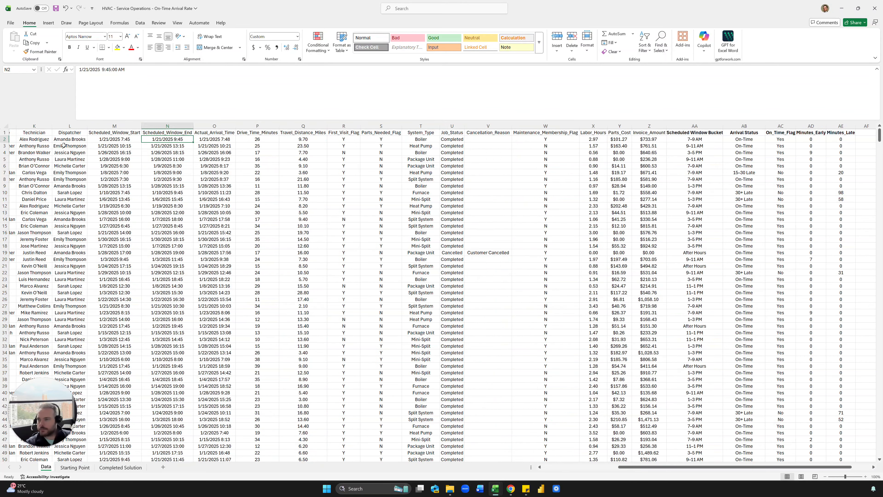
pyautogui.click(699, 140)
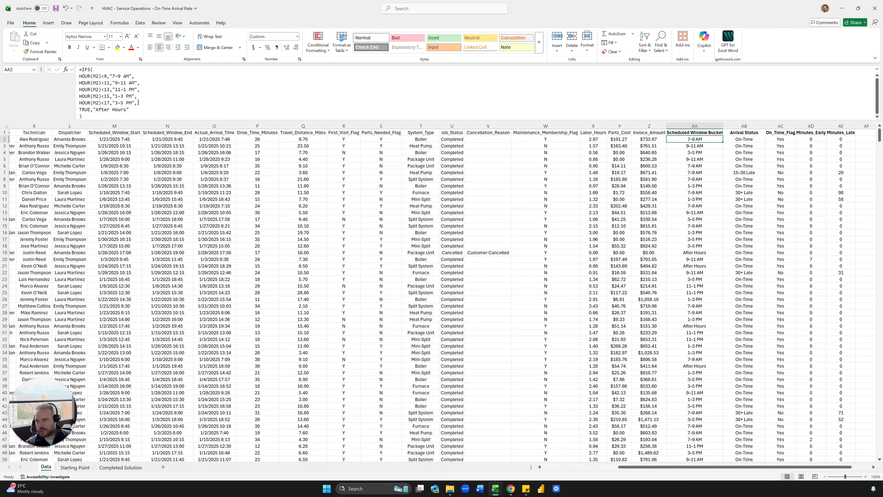
pyautogui.moveTo(135, 103); pyautogui.dragTo(79, 103)
pyautogui.press('Escape')
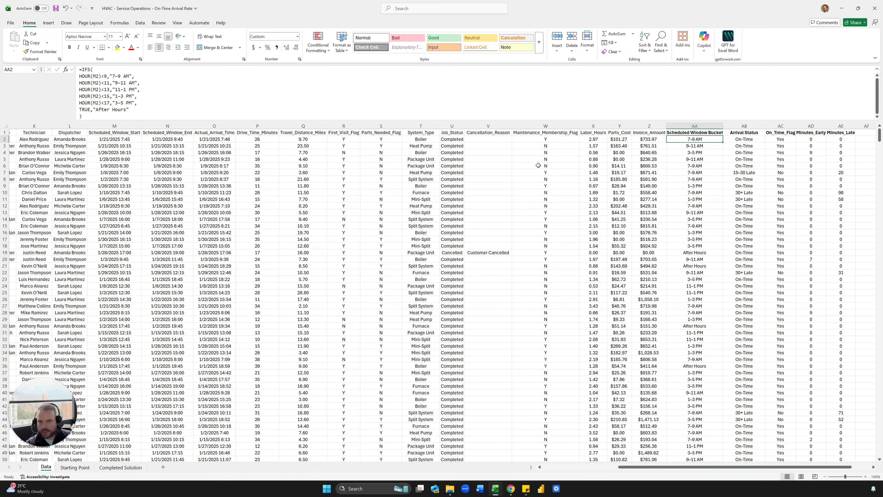
pyautogui.click(747, 139)
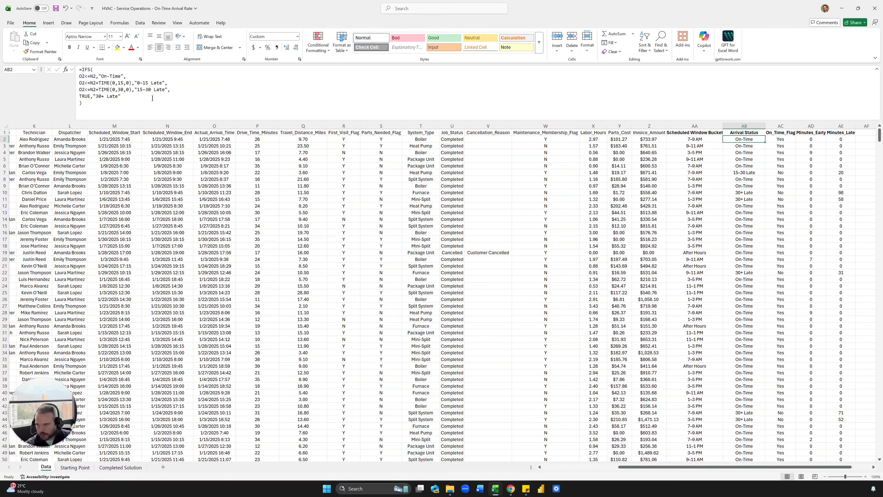
pyautogui.click(791, 141)
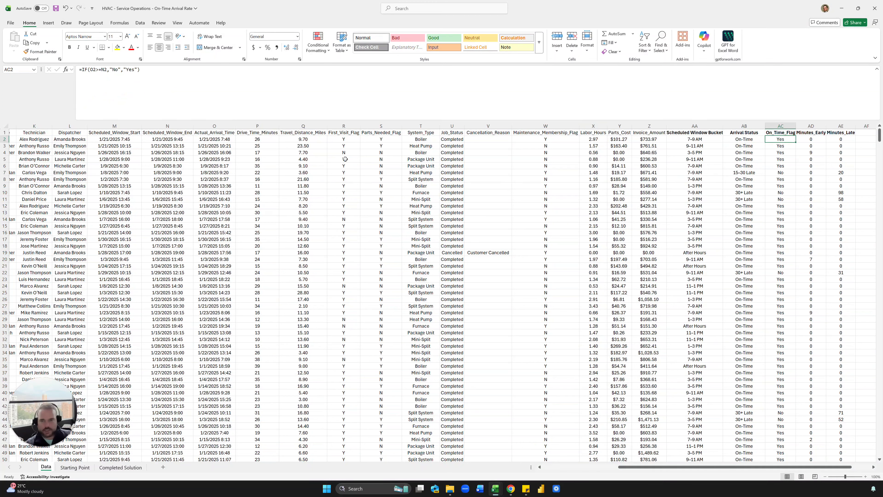
pyautogui.click(225, 139)
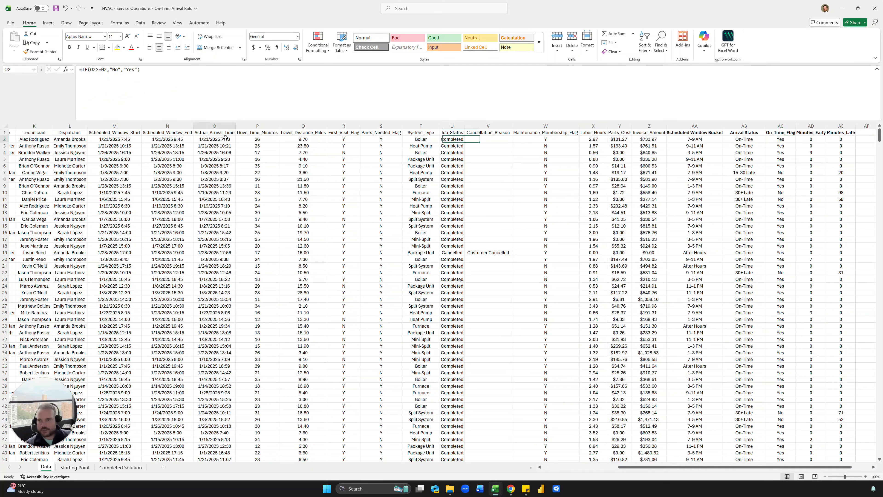
pyautogui.doubleClick(781, 140)
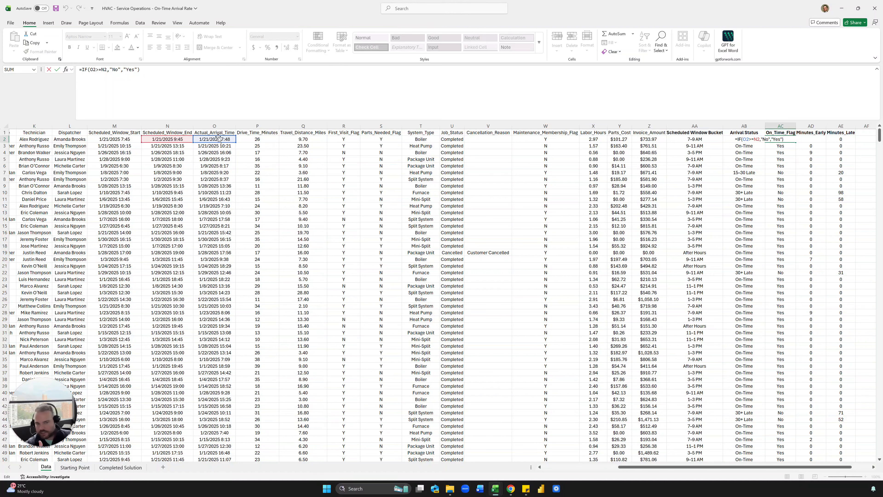
pyautogui.press('Escape')
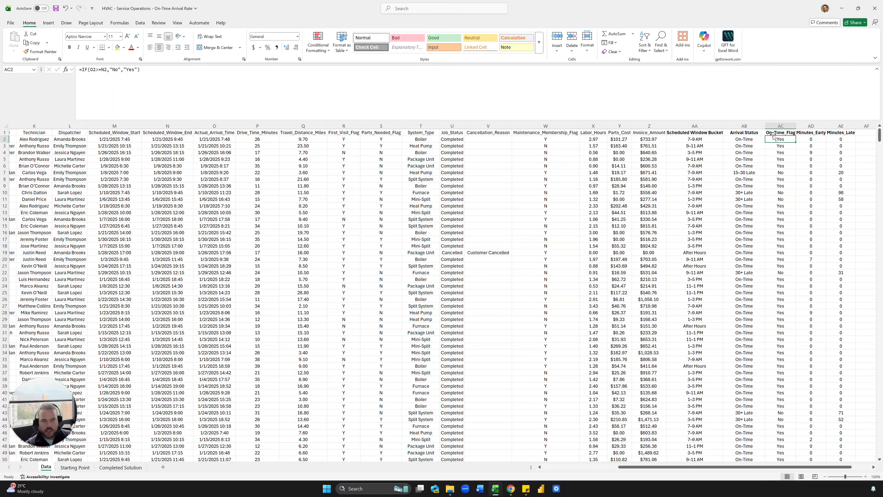
pyautogui.moveTo(839, 140); pyautogui.dragTo(835, 194)
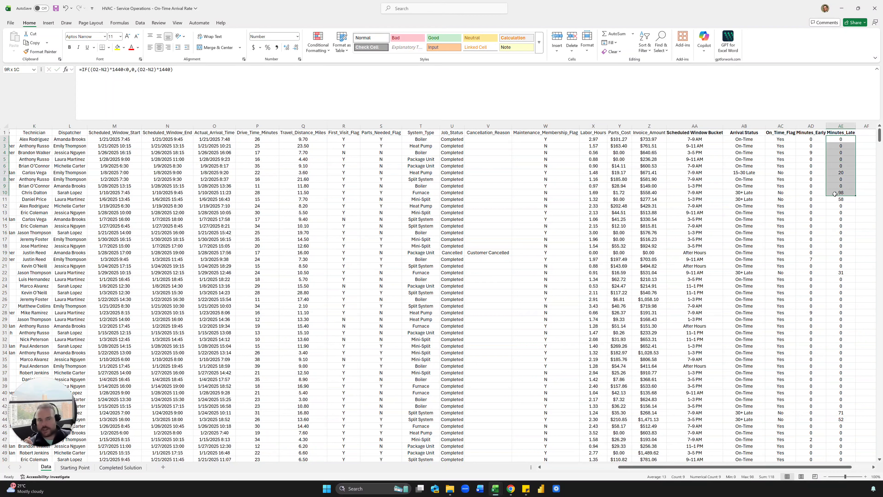
# Step: Cancel overwriting the early-minutes values, then review the early-minutes and late-minutes formulas, including the late job showing 20
pyautogui.moveTo(827, 158); pyautogui.dragTo(804, 159)
pyautogui.press('Escape')
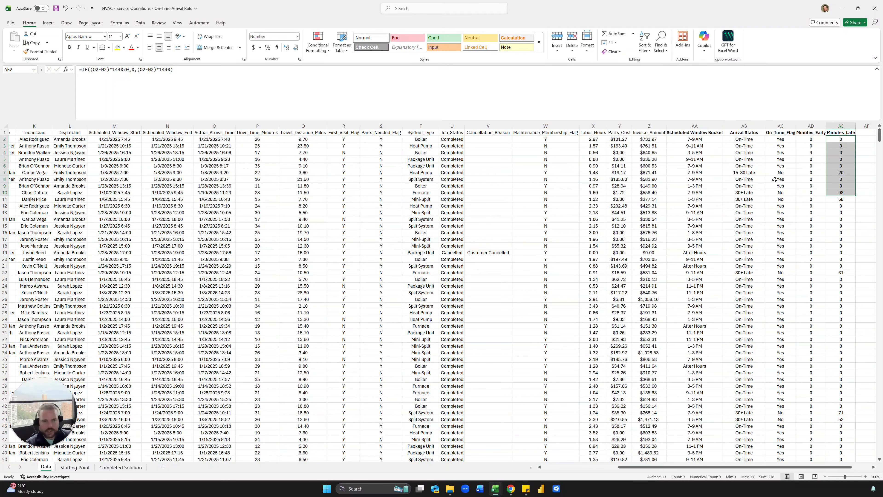
pyautogui.click(814, 153)
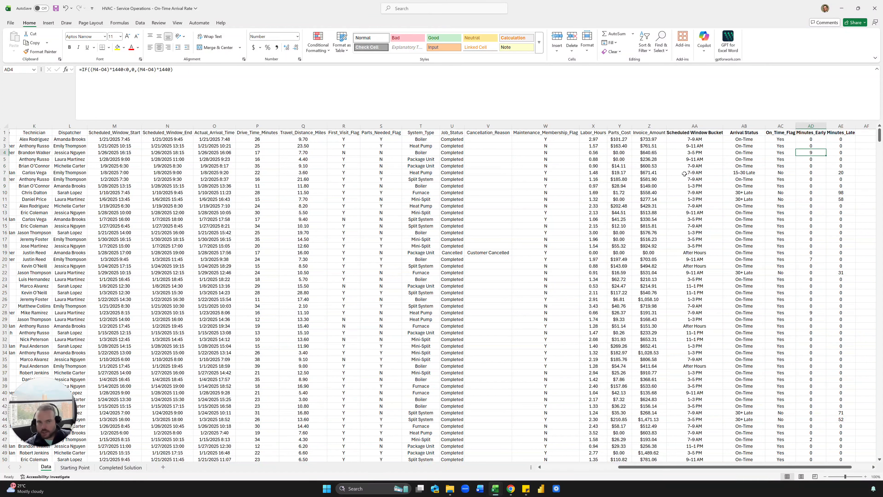
pyautogui.doubleClick(817, 153)
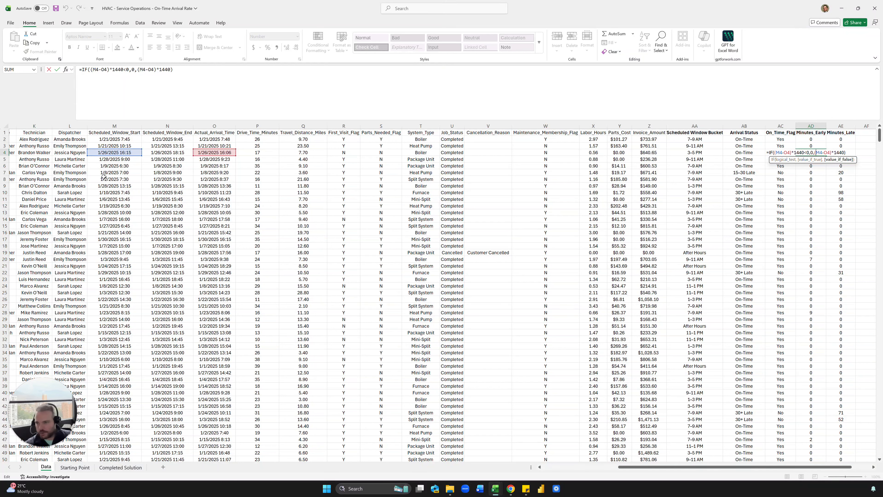
pyautogui.hotkey('ctrl', 'Return')
pyautogui.click(846, 148)
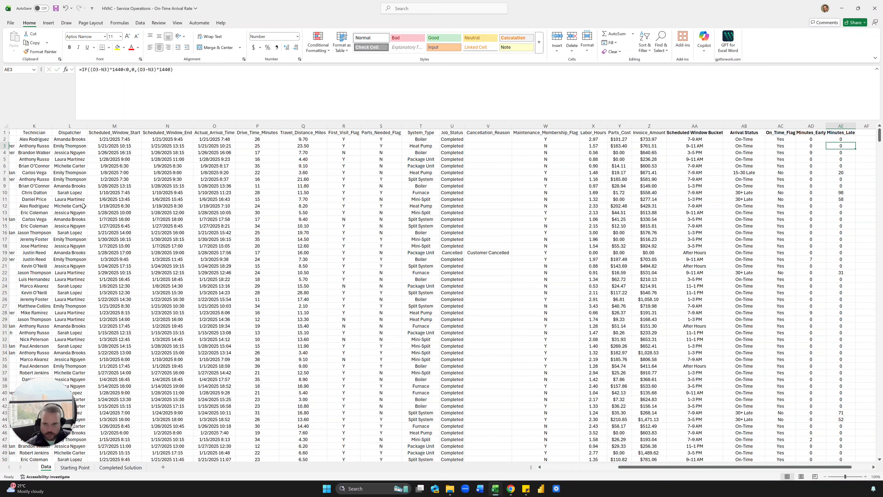
pyautogui.click(844, 172)
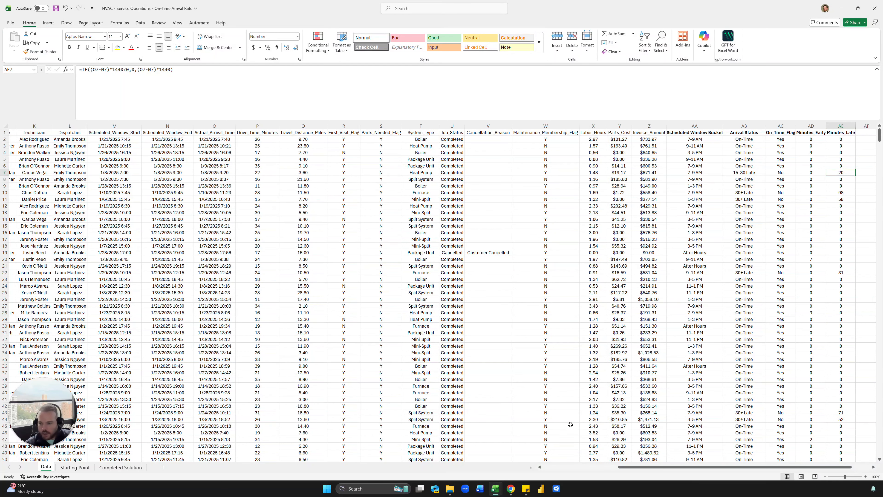
pyautogui.click(86, 470)
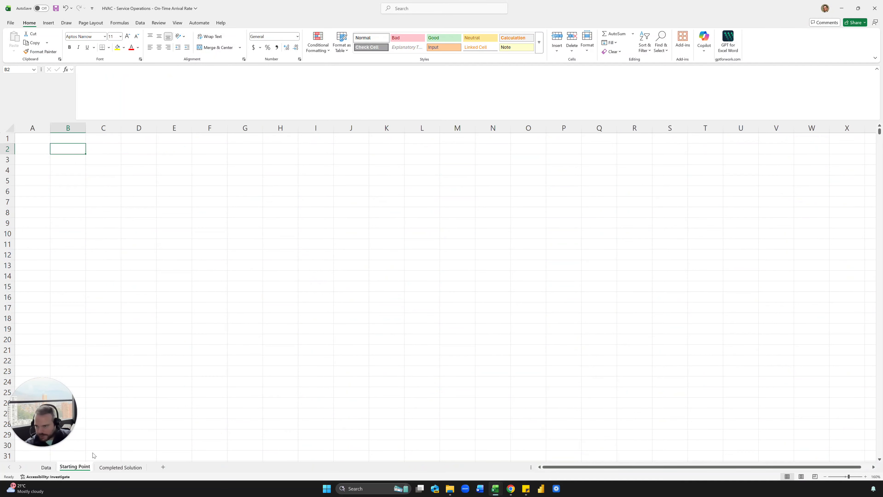
pyautogui.click(120, 467)
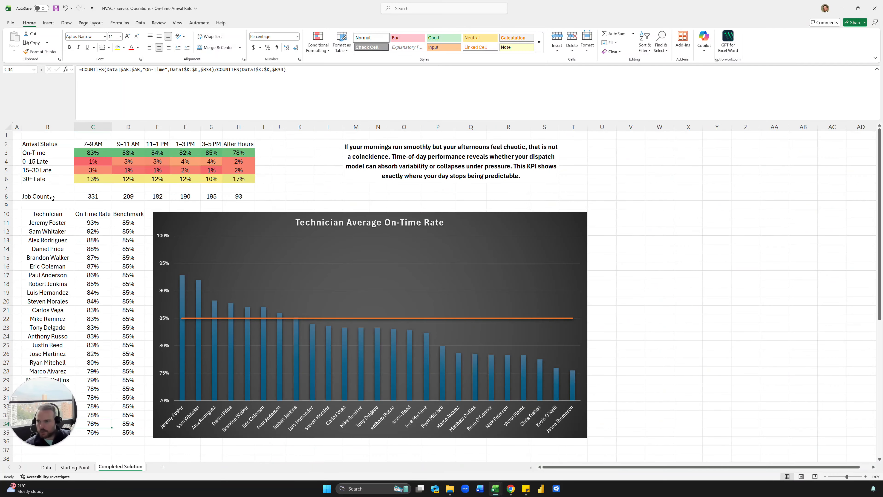
pyautogui.click(52, 197)
pyautogui.click(82, 171)
pyautogui.moveTo(53, 144); pyautogui.dragTo(53, 182)
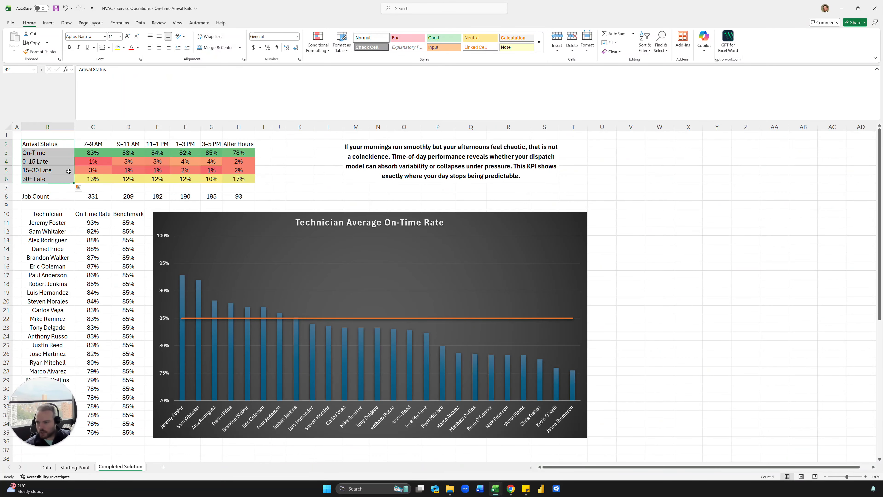
pyautogui.hotkey('ctrl', 'pageup')
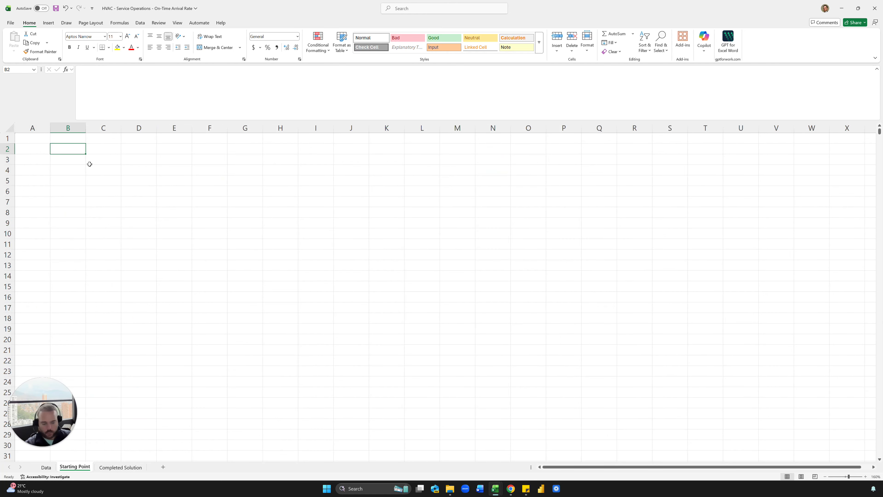
pyautogui.write('=uniq')
pyautogui.press('Tab')
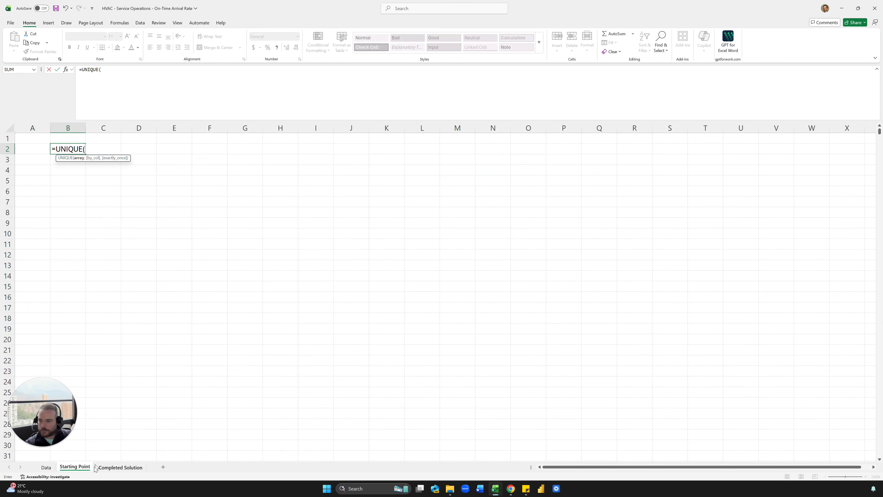
# Step: Fill B2 with =UNIQUE(Data!AB1:AB1201) and convert the spilled Arrival Status list to fixed values
pyautogui.click(46, 467)
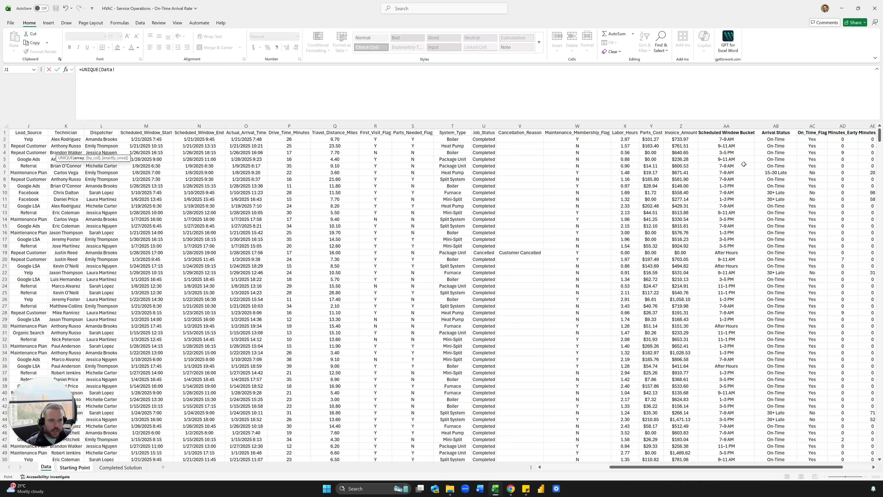
pyautogui.click(775, 134)
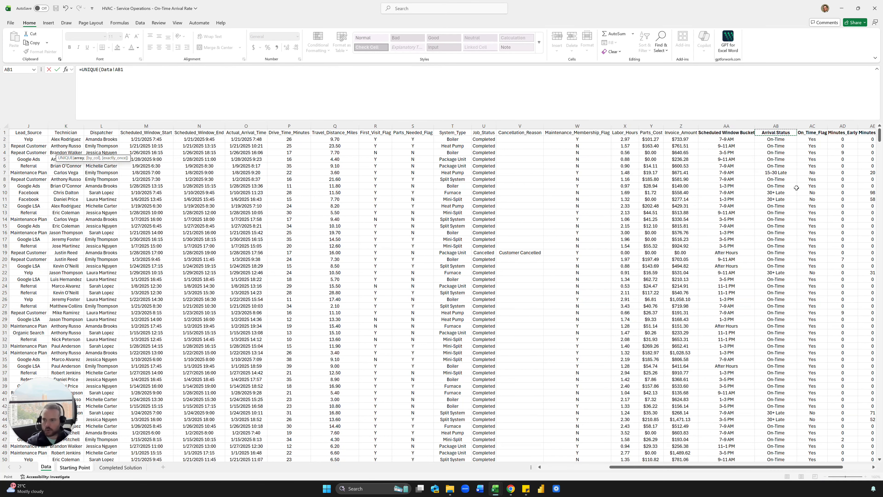
pyautogui.hotkey('ctrl', 'shift', 'Down')
pyautogui.press('Return')
pyautogui.press('Up')
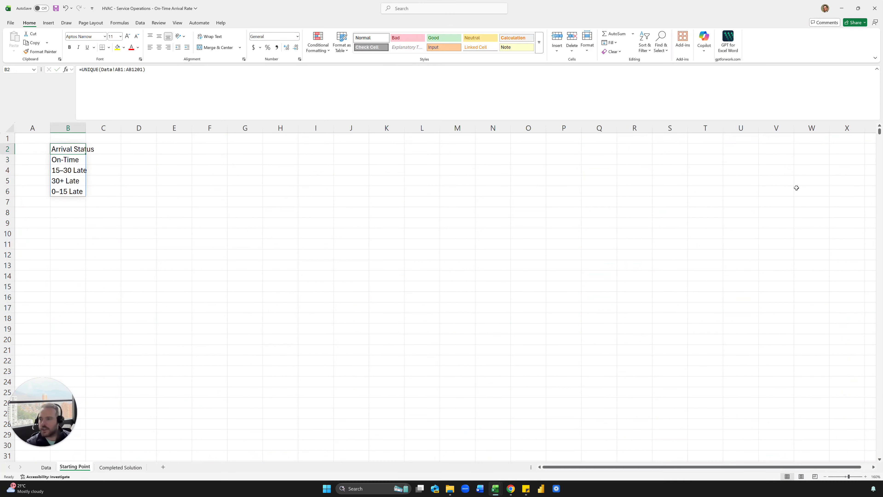
pyautogui.hotkey('ctrl', 'shift', 'Down')
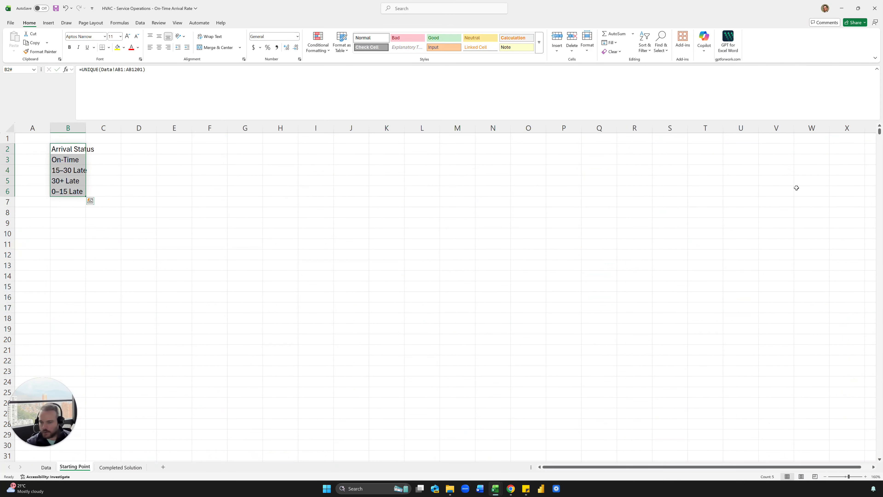
pyautogui.hotkey('ctrl', 'c')
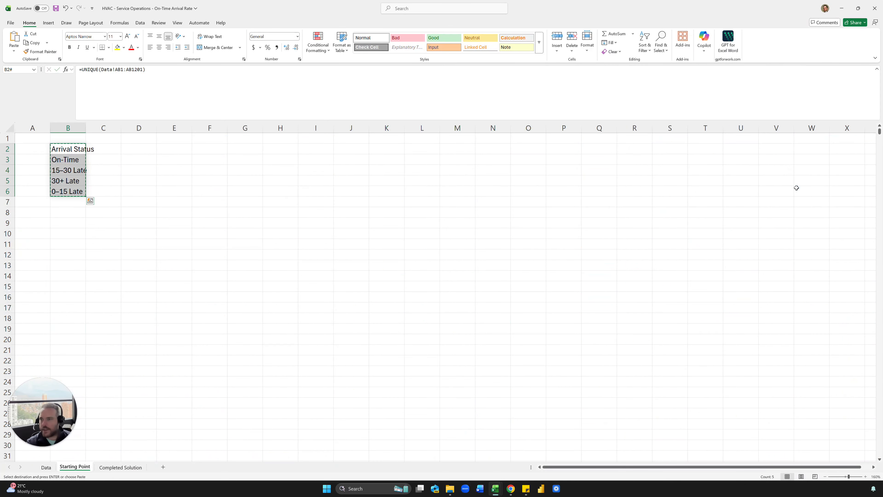
pyautogui.hotkey('ctrl', 'shift', 'v')
pyautogui.press('Down')
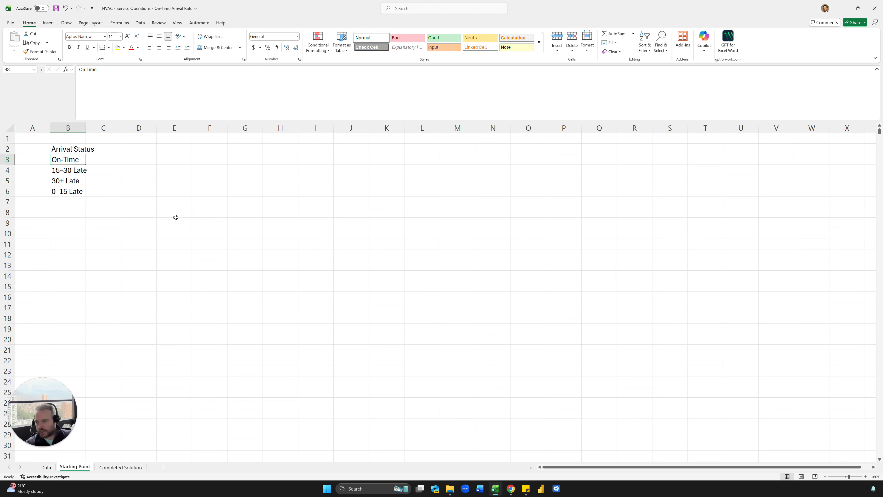
pyautogui.hotkey('ctrl', 'shift', 'Down')
# Step: Reorder the statuses to On-Time, 0–15 Late, 15–30 Late, 30+ Late
pyautogui.click(140, 23)
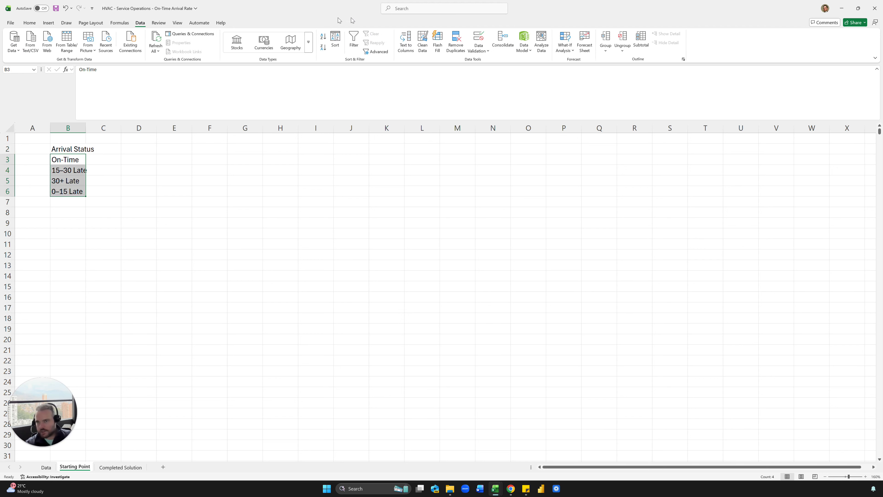
pyautogui.click(323, 38)
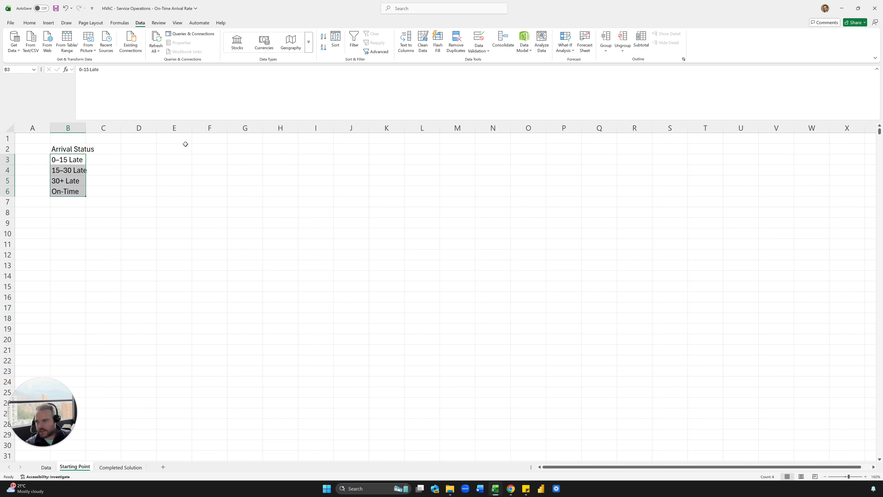
pyautogui.click(323, 47)
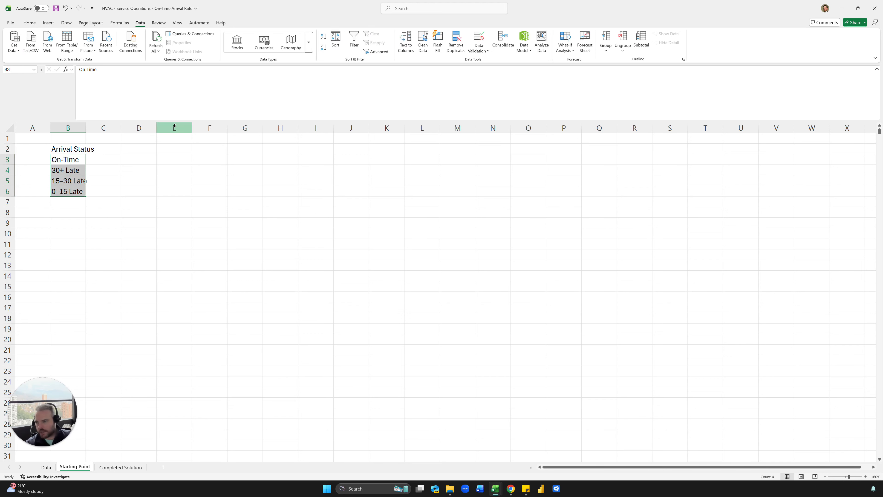
pyautogui.moveTo(69, 169); pyautogui.dragTo(67, 199)
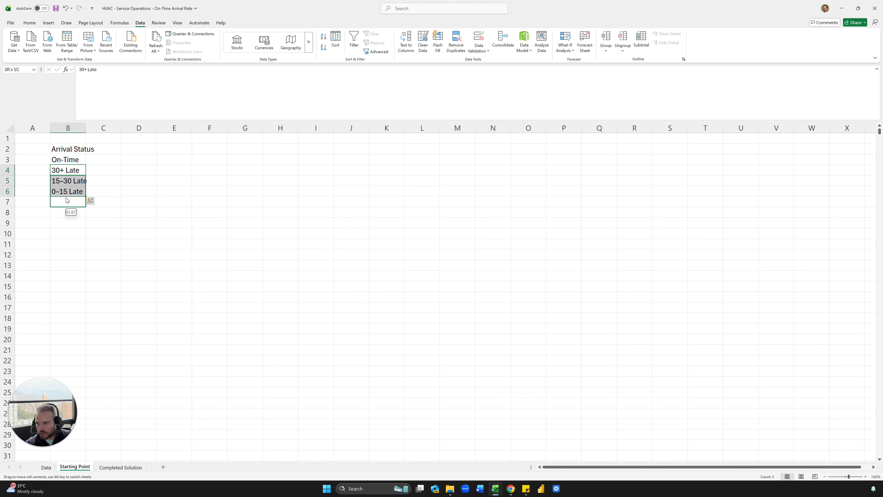
pyautogui.click(66, 210)
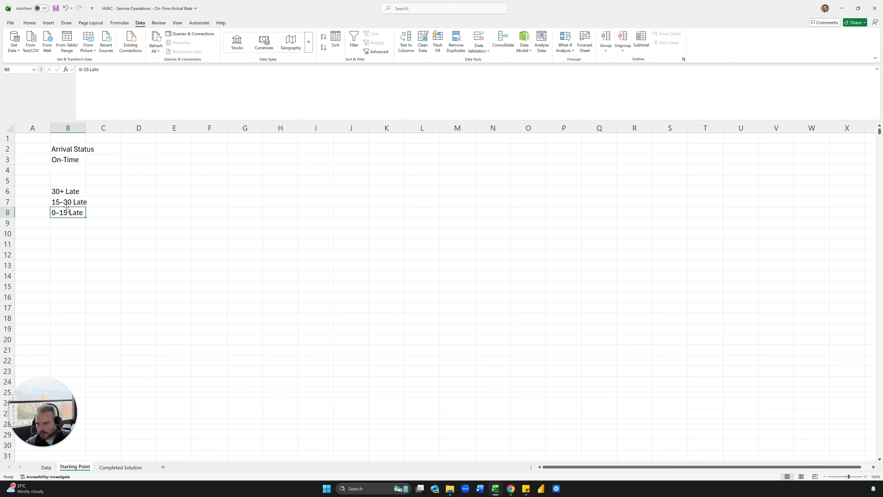
pyautogui.moveTo(67, 208); pyautogui.dragTo(67, 168)
pyautogui.click(69, 199)
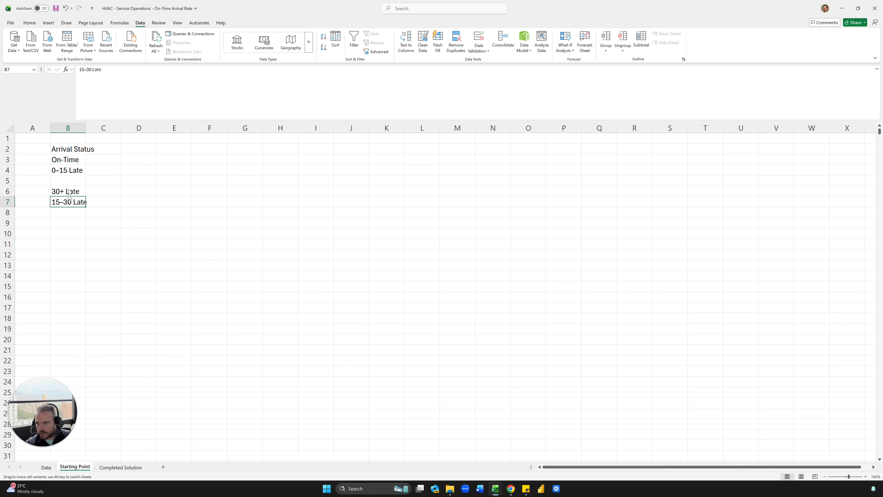
pyautogui.moveTo(69, 200); pyautogui.dragTo(68, 179)
pyautogui.click(139, 202)
# Step: Widen column B to fit the status labels
pyautogui.moveTo(82, 128); pyautogui.dragTo(103, 82)
pyautogui.click(115, 159)
pyautogui.click(105, 126)
# Step: On the Data sheet, select the whole Scheduled Window Bucket column
pyautogui.click(46, 467)
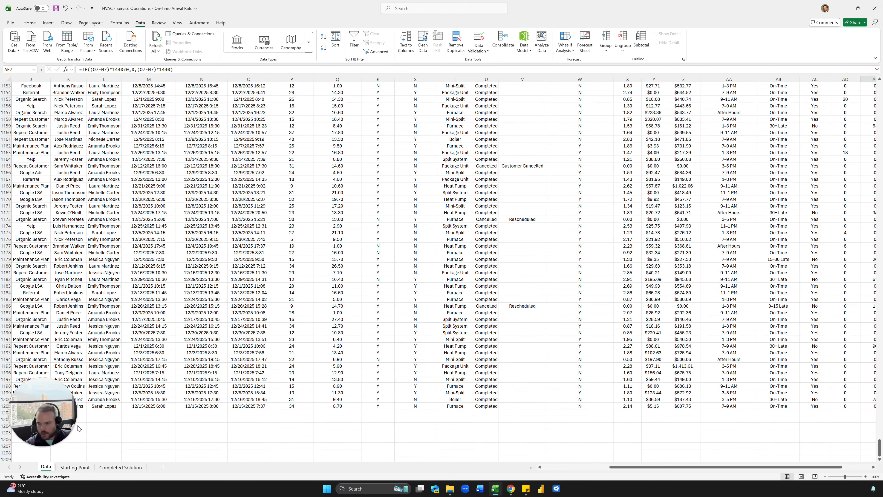
pyautogui.click(761, 127)
pyautogui.hotkey('ctrl', 'Up')
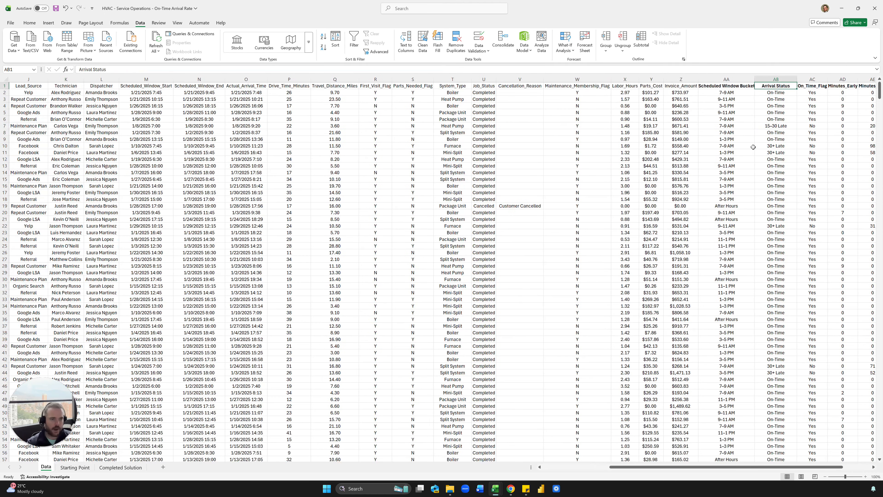
pyautogui.press('Left')
pyautogui.hotkey('ctrl', 'space')
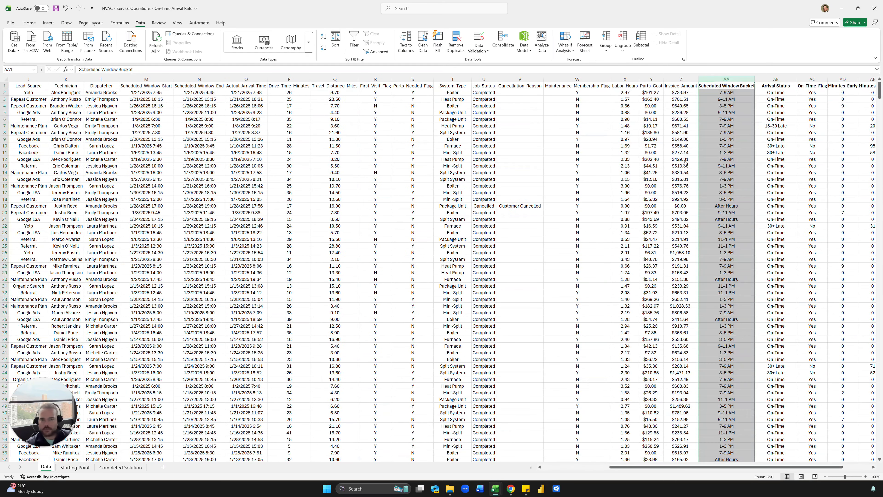
# Step: Enter =UNIQUE(Data!AA1:AA1201) in D4 of the Starting Point sheet
pyautogui.click(75, 467)
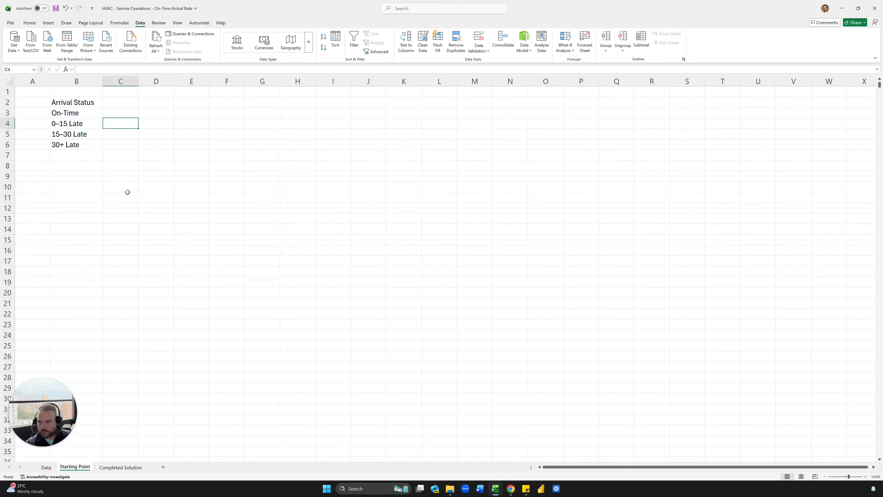
pyautogui.press('Right')
pyautogui.write('=uniq')
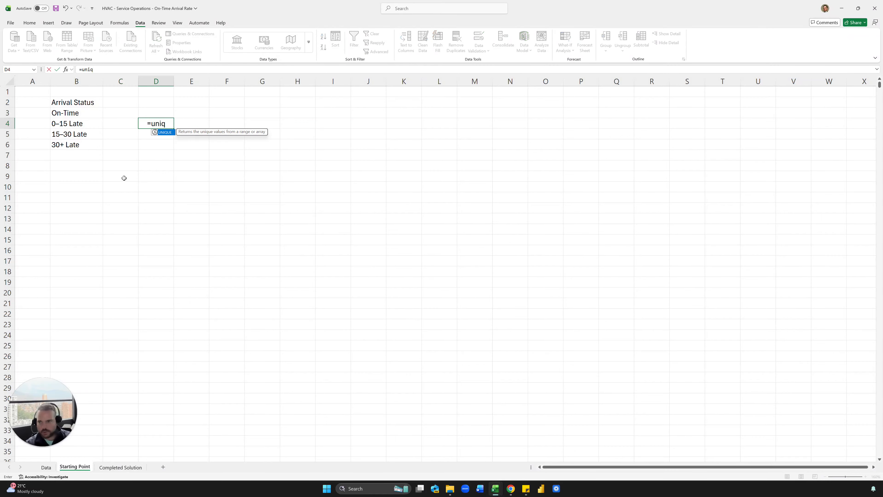
pyautogui.press('Tab')
pyautogui.click(46, 467)
pyautogui.click(727, 86)
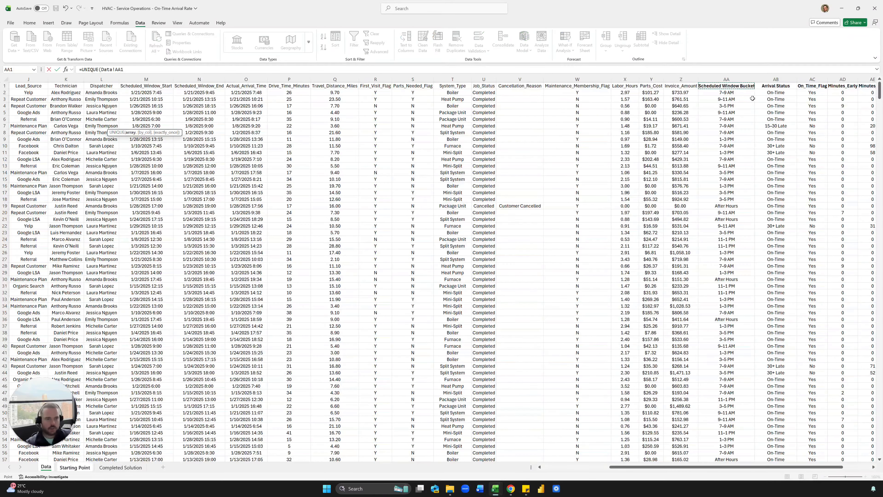
pyautogui.hotkey('ctrl', 'shift', 'Down')
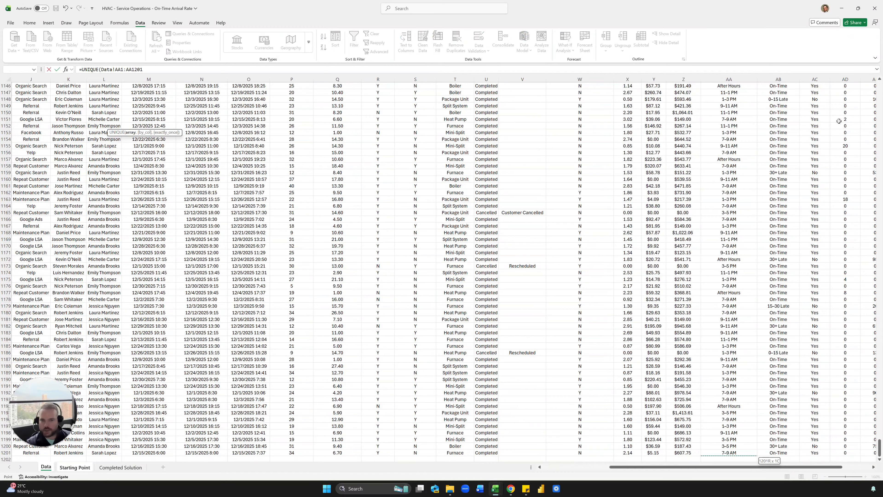
pyautogui.press('Return')
# Step: Convert the spilled time-window list in D4:D10 to fixed values
pyautogui.press('Up')
pyautogui.hotkey('ctrl', 'shift', 'Down')
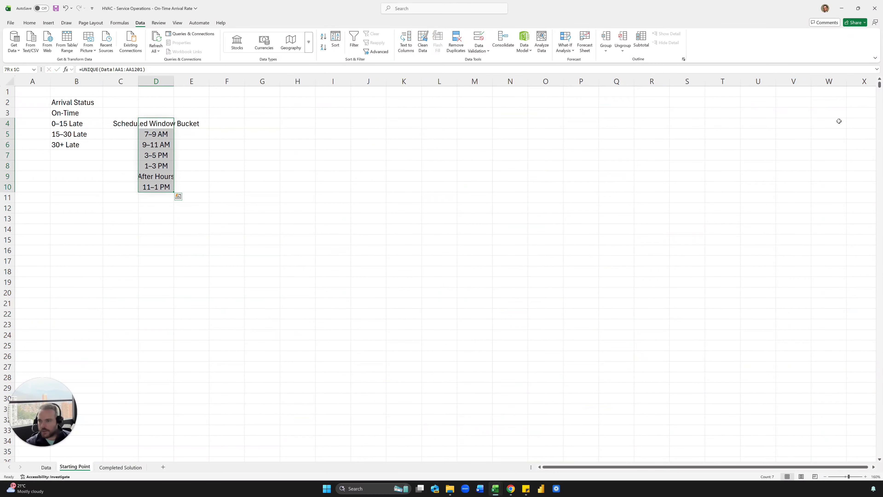
pyautogui.hotkey('ctrl', 'c')
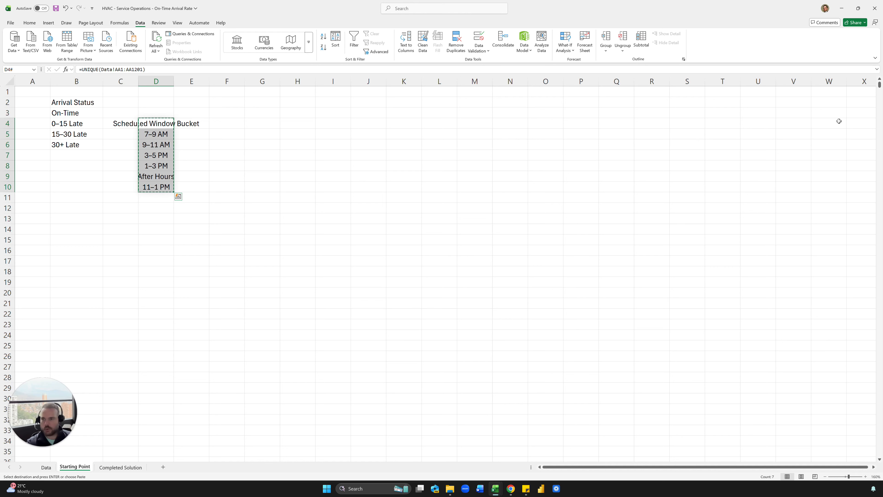
pyautogui.hotkey('ctrl', 'shift', 'v')
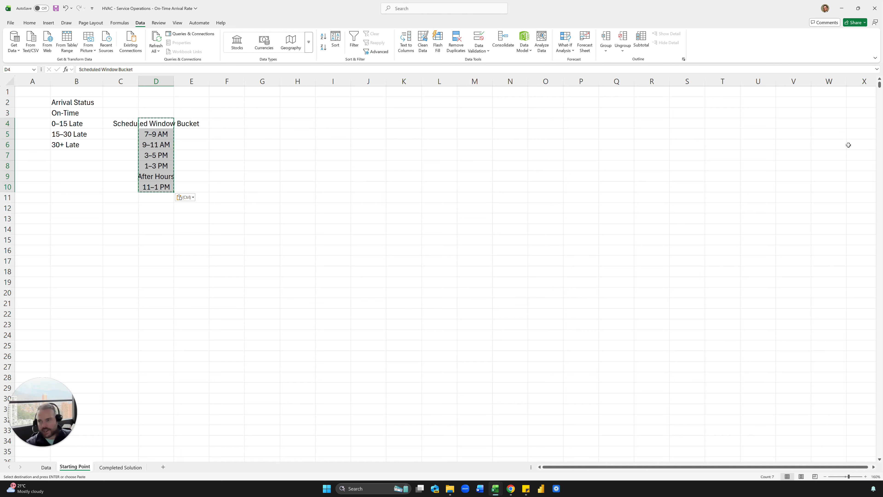
pyautogui.click(254, 192)
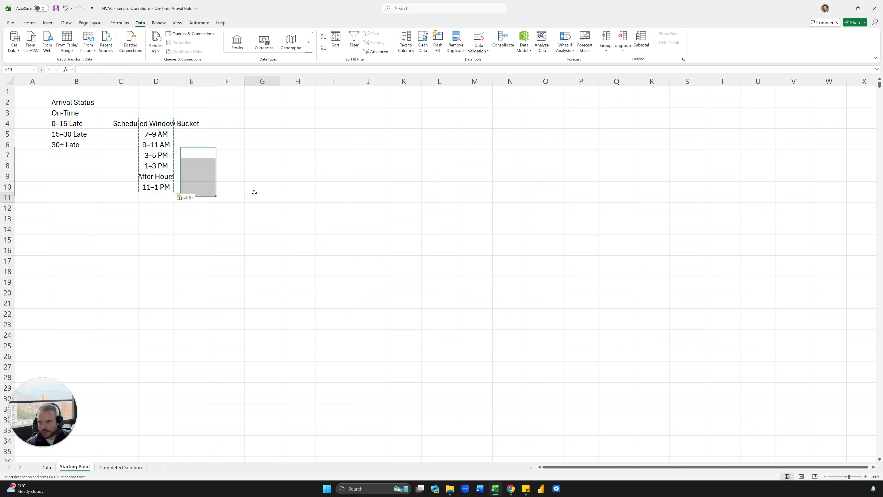
pyautogui.click(166, 124)
# Step: Clear the D4 heading and reorder the windows, moving 1–3 PM up to D8
pyautogui.press('Delete')
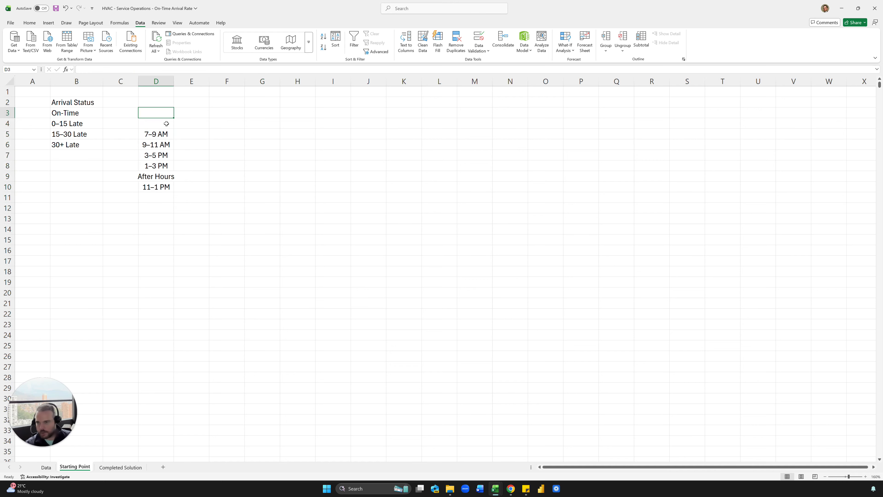
pyautogui.click(240, 142)
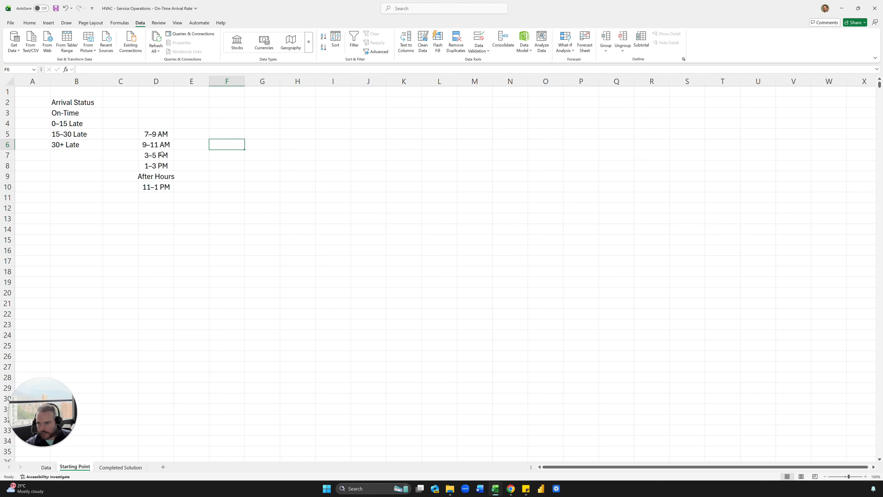
pyautogui.moveTo(163, 154)
pyautogui.mouseDown()
pyautogui.moveTo(161, 214)
pyautogui.moveTo(160, 156)
pyautogui.mouseUp()
pyautogui.click(162, 206)
pyautogui.click(162, 187)
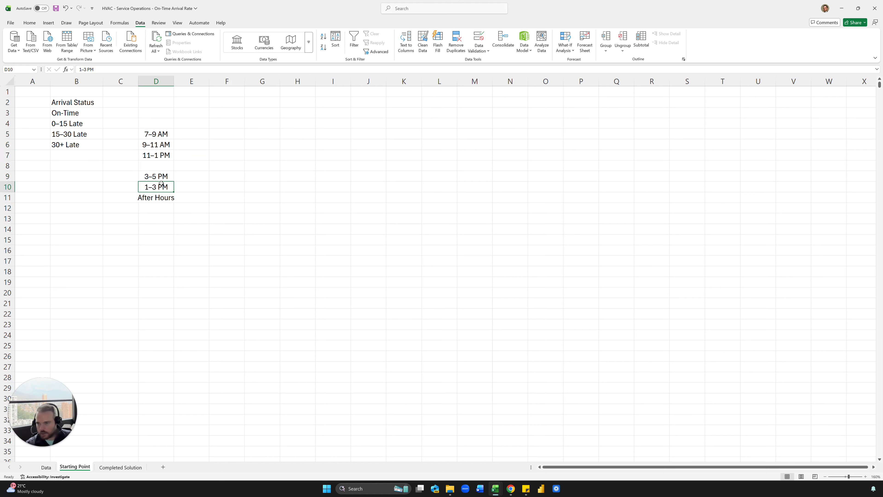
pyautogui.moveTo(162, 187)
pyautogui.mouseDown()
pyautogui.moveTo(161, 165)
pyautogui.moveTo(160, 184)
pyautogui.mouseUp()
# Step: Put After Hours last in D10 and widen column D to fit the window labels
pyautogui.click(160, 195)
pyautogui.click(252, 176)
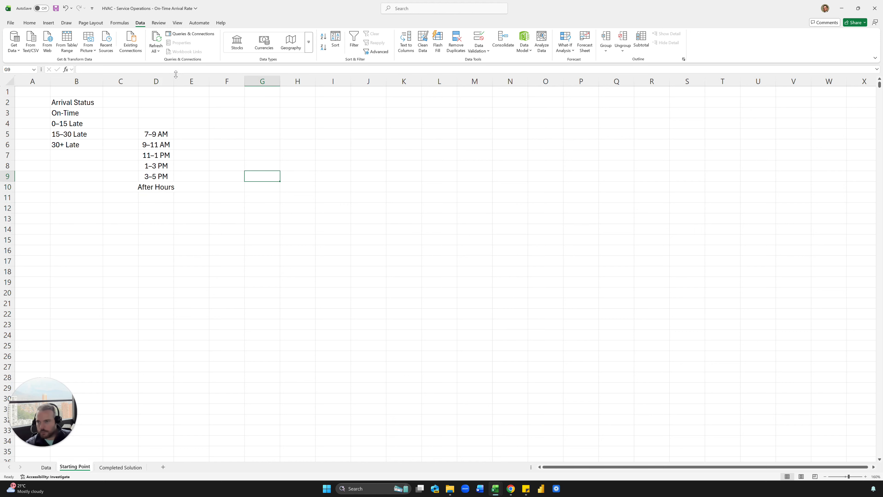
pyautogui.moveTo(176, 74); pyautogui.dragTo(183, 74)
pyautogui.moveTo(136, 102); pyautogui.dragTo(367, 103)
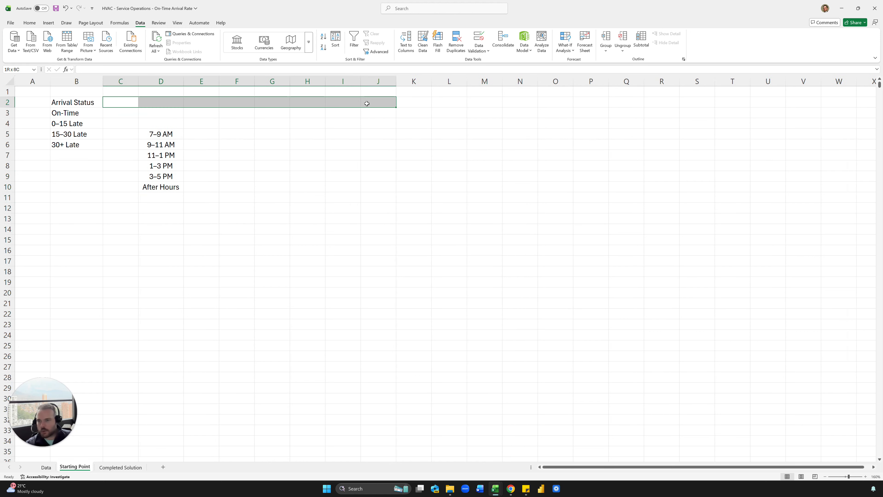
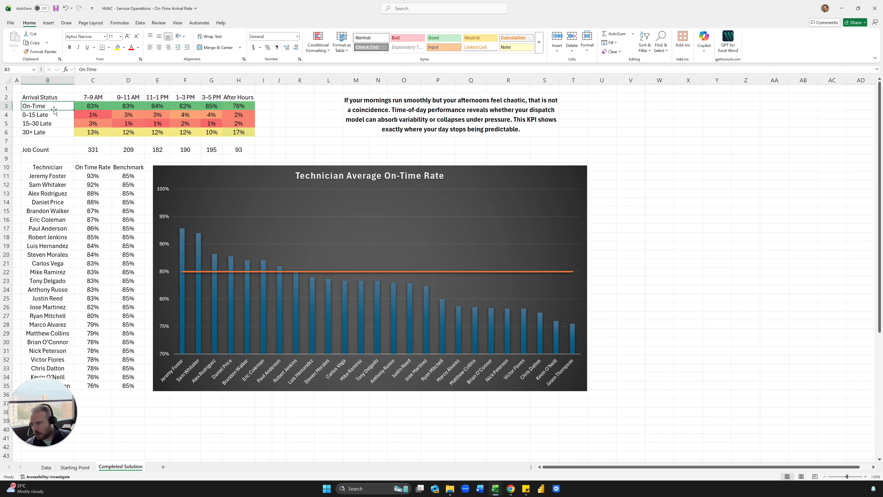
# Step: Inspect the first technician's on-time rate formula on the Completed Solution sheet
pyautogui.click(94, 176)
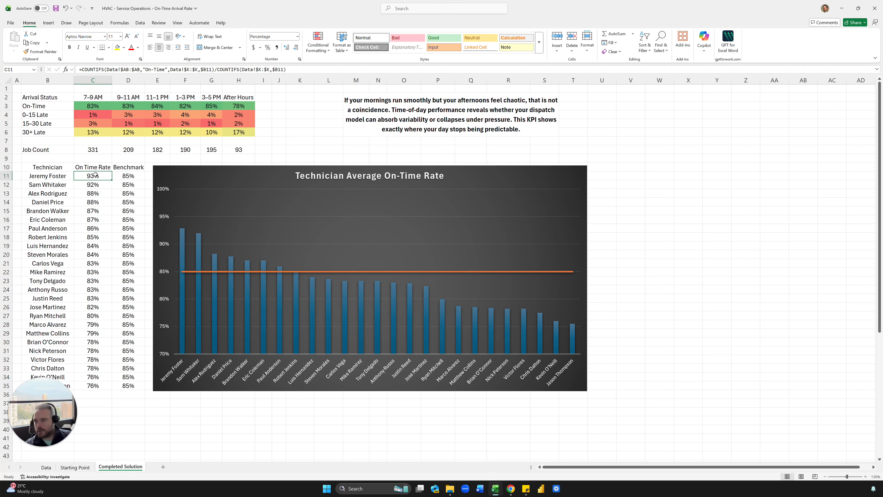
pyautogui.doubleClick(95, 176)
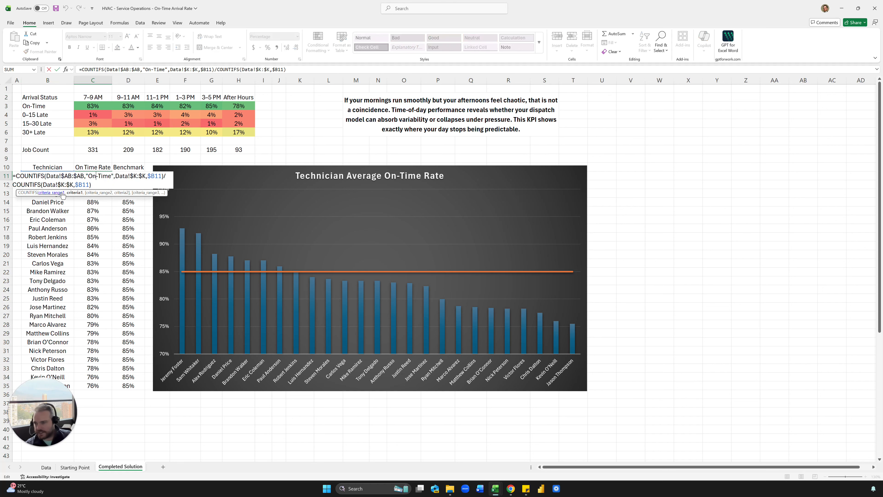
pyautogui.press('Escape')
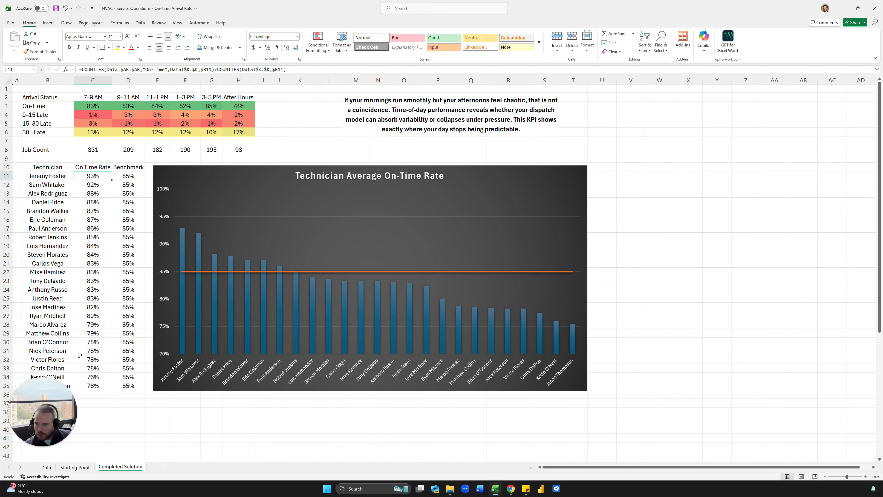
# Step: In Starting Point B11, enter =UNIQUE(Data!K1:K1201) to list every technician
pyautogui.click(75, 467)
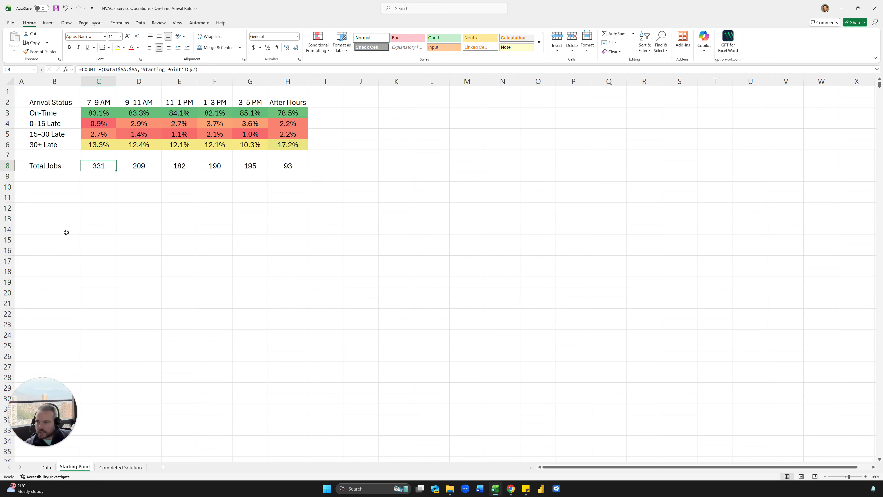
pyautogui.click(58, 194)
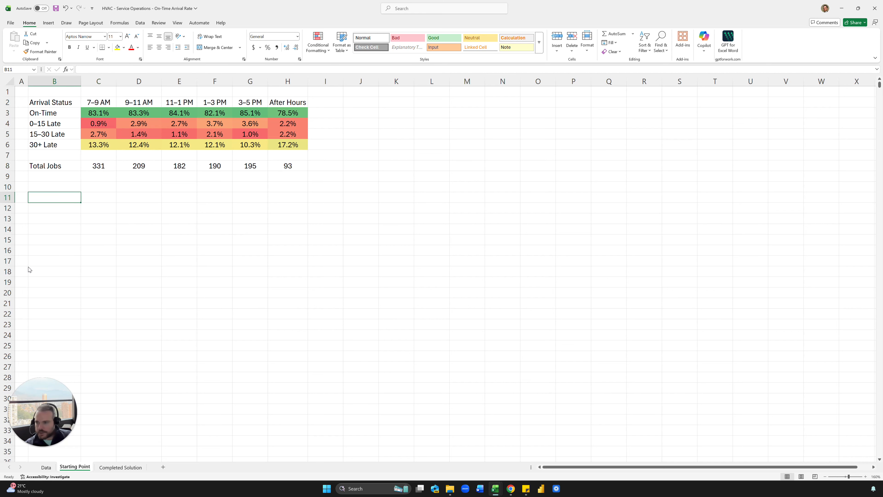
pyautogui.hotkey('alt', 'Tab')
pyautogui.hotkey('alt', 'Tab')
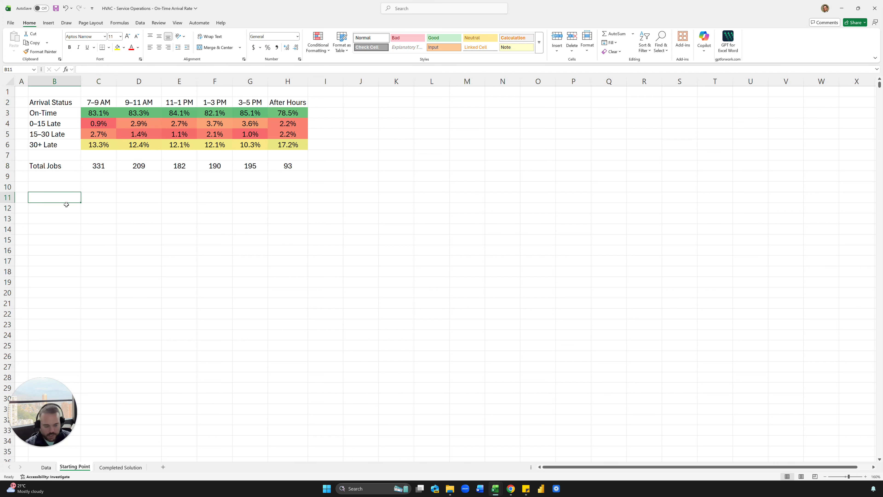
pyautogui.write('=uniq')
pyautogui.press('Tab')
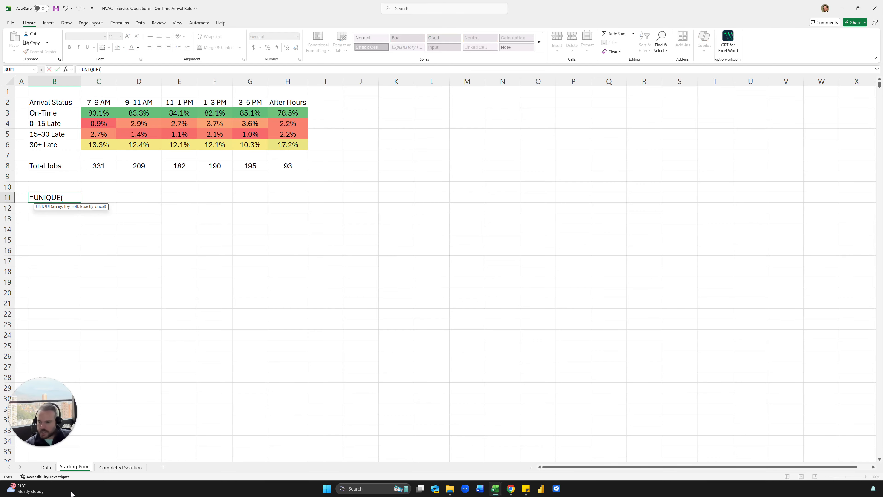
pyautogui.click(53, 468)
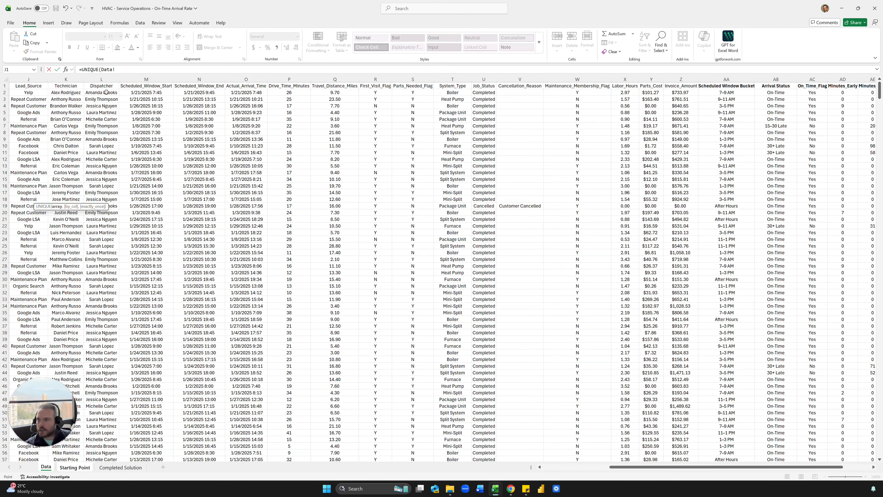
pyautogui.click(77, 86)
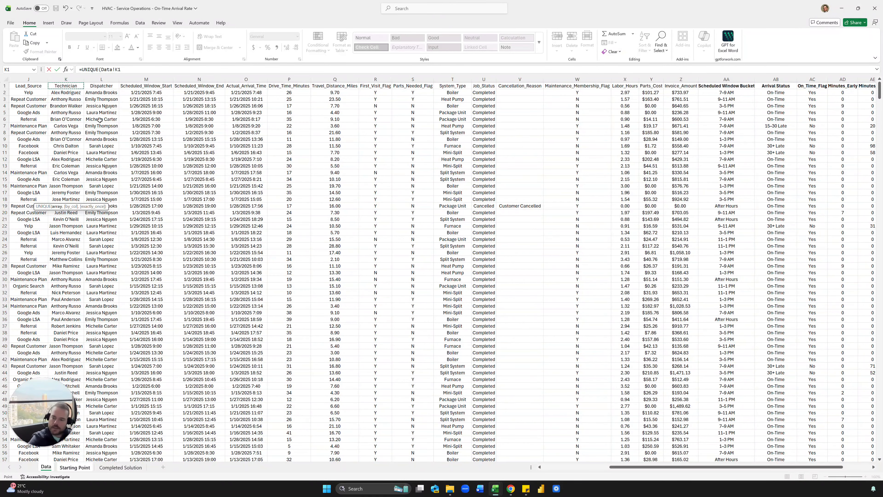
pyautogui.hotkey('ctrl', 'shift', 'Down')
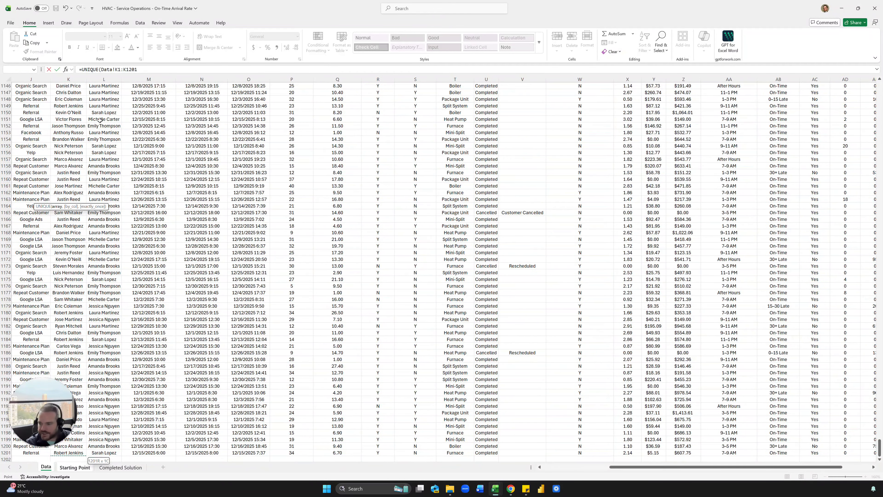
pyautogui.press('Return')
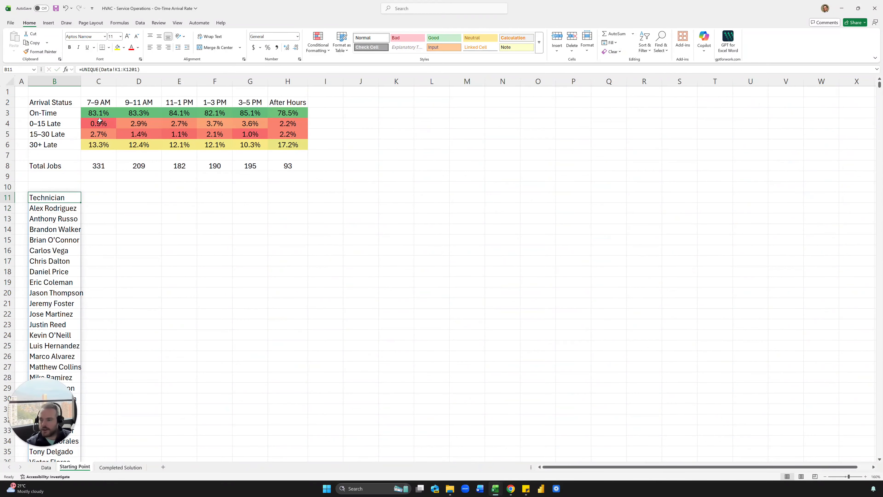
# Step: Paste the spilled technician list back over itself as plain values
pyautogui.scroll(-2, 146, 256)
pyautogui.hotkey('ctrl', 'shift', 'Down')
pyautogui.scroll(2, 146, 257)
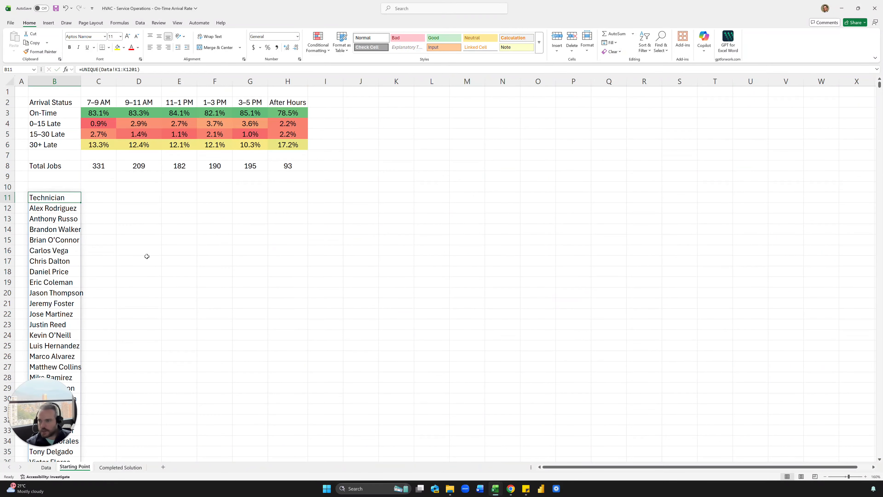
pyautogui.hotkey('ctrl', 'c')
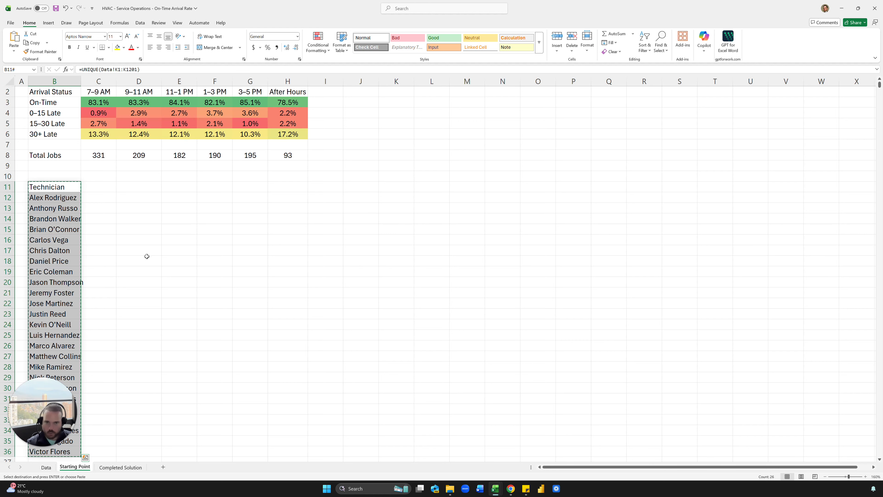
pyautogui.hotkey('ctrl', 'v')
pyautogui.press('Escape')
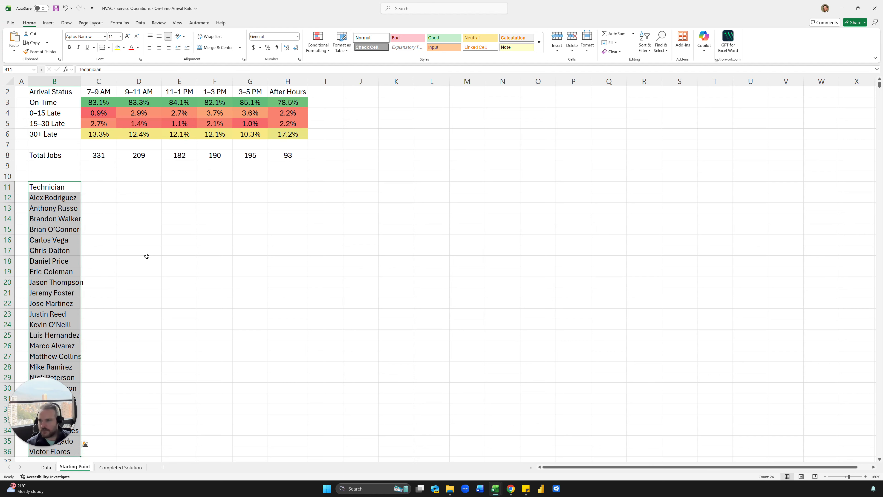
pyautogui.press('Down')
pyautogui.press('Down')
pyautogui.press('Up')
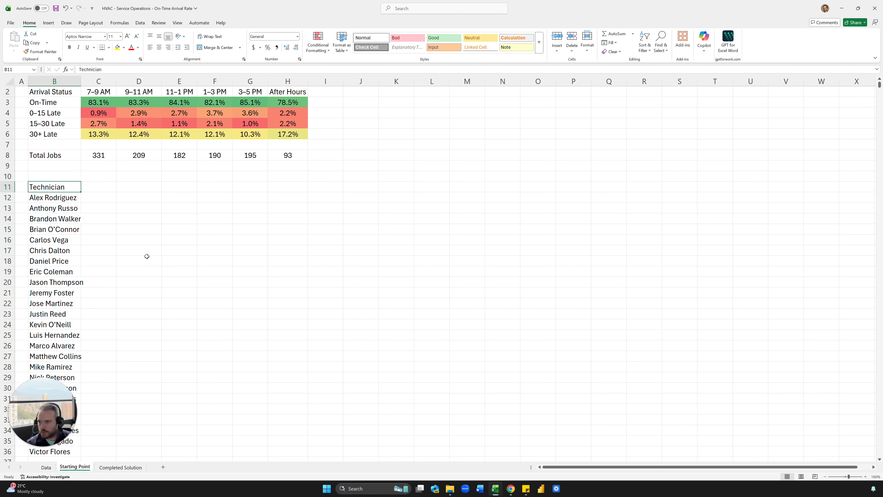
pyautogui.press('Right')
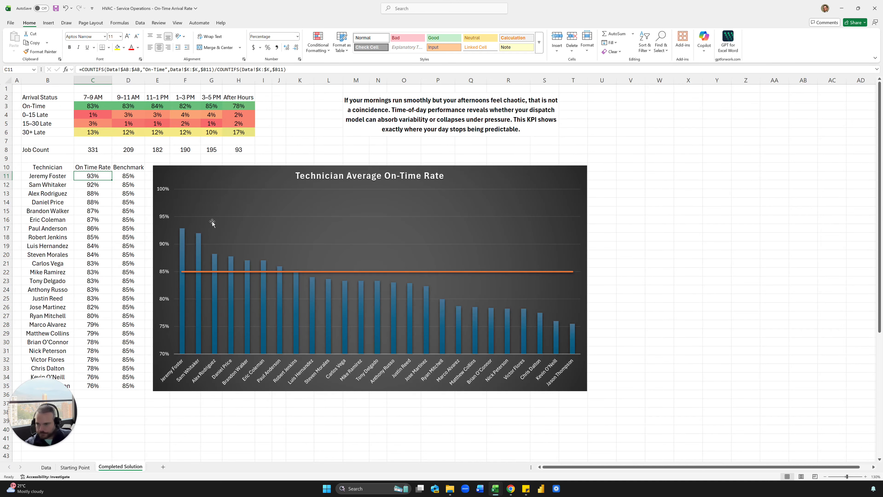
# Step: Copy the On Time Rate and Benchmark headings from Completed Solution beside Technician, narrowing Benchmark
pyautogui.click(126, 469)
pyautogui.press('Down')
pyautogui.press('Down')
pyautogui.press('Down')
pyautogui.moveTo(104, 167); pyautogui.dragTo(129, 168)
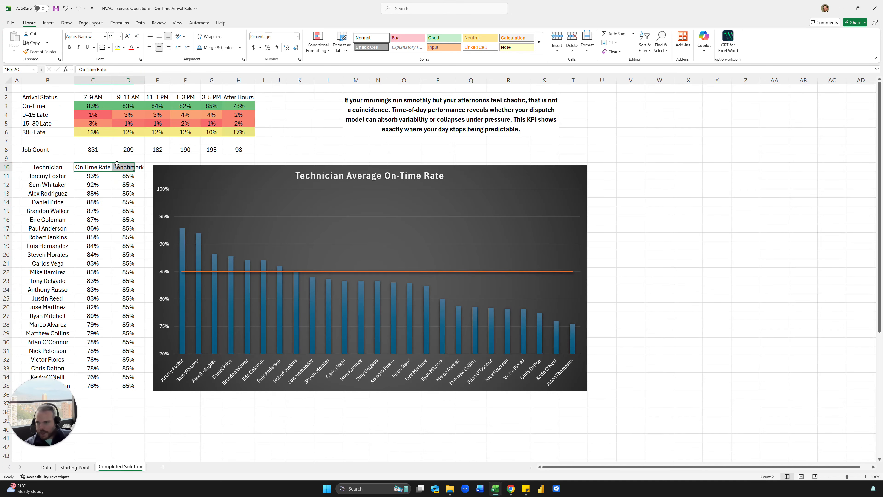
pyautogui.hotkey('ctrl', 'c')
pyautogui.click(74, 468)
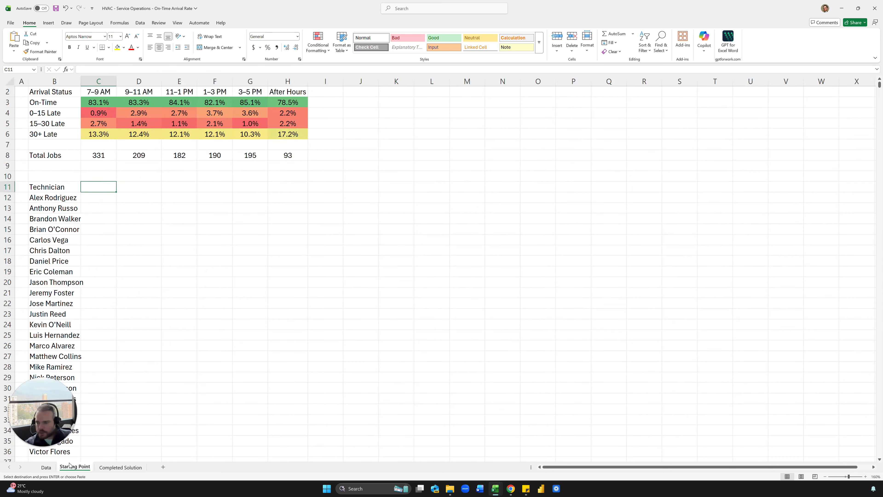
pyautogui.hotkey('ctrl', 'v')
pyautogui.click(93, 264)
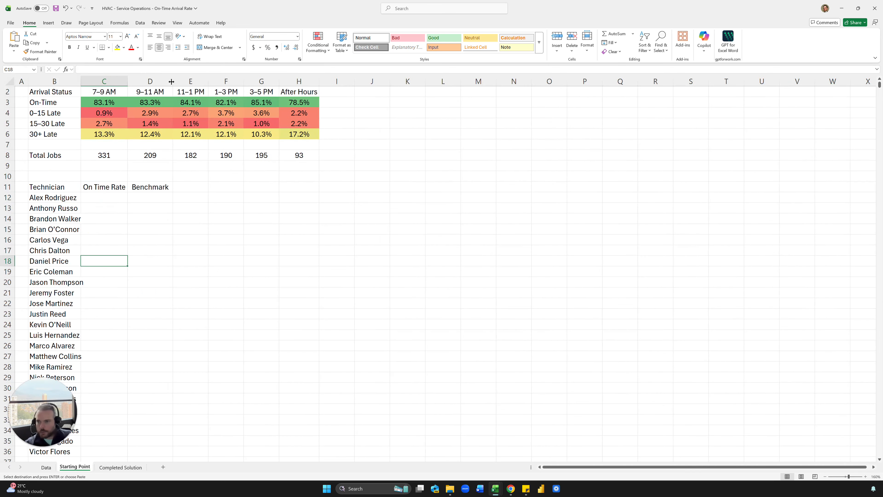
pyautogui.moveTo(172, 82); pyautogui.dragTo(167, 81)
# Step: Enter =COUNTIFS(Data!K:K,'Starting Point'!B12) in C12, counting the first technician's 51 jobs
pyautogui.click(104, 197)
pyautogui.write('=counti')
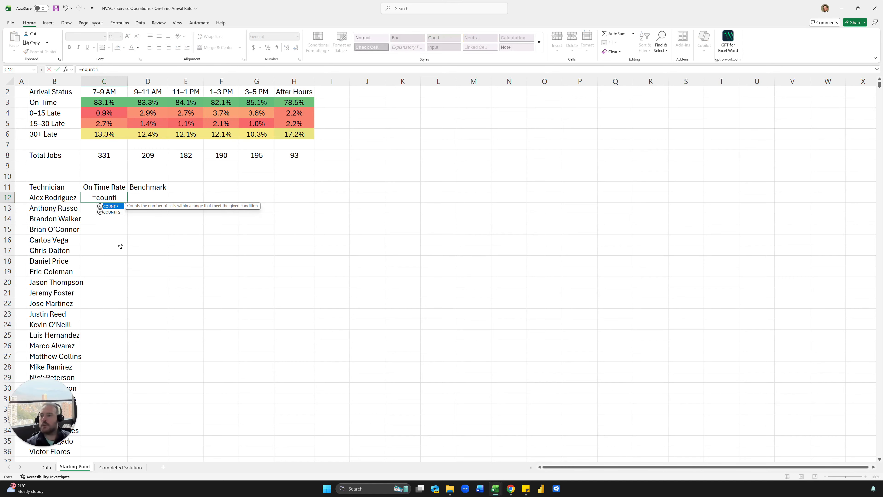
pyautogui.press('Down')
pyautogui.press('Tab')
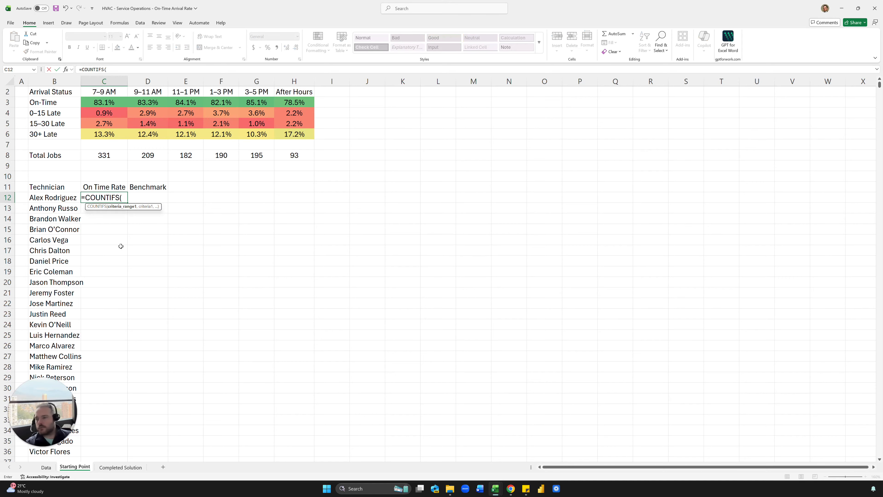
pyautogui.click(46, 468)
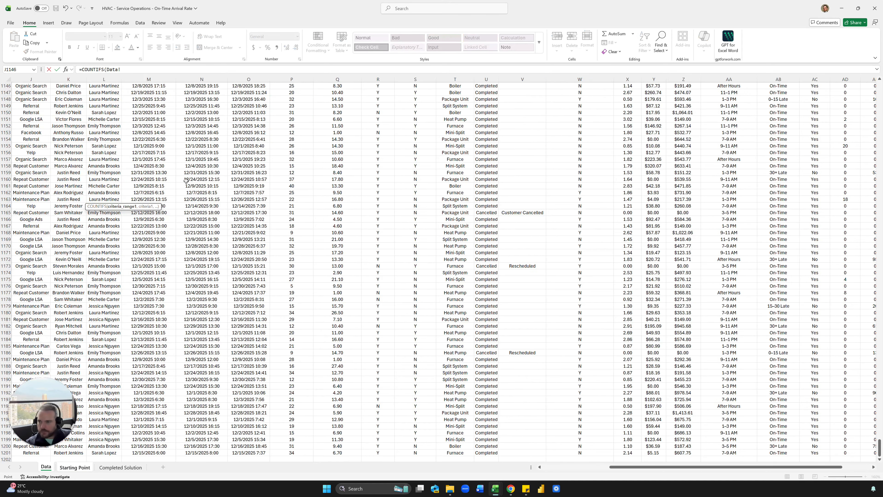
pyautogui.click(197, 136)
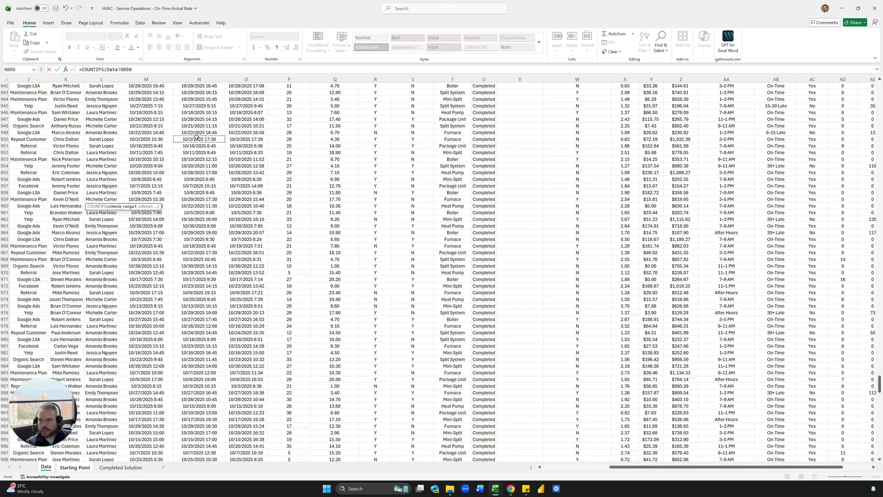
pyautogui.hotkey('ctrl', 'Up')
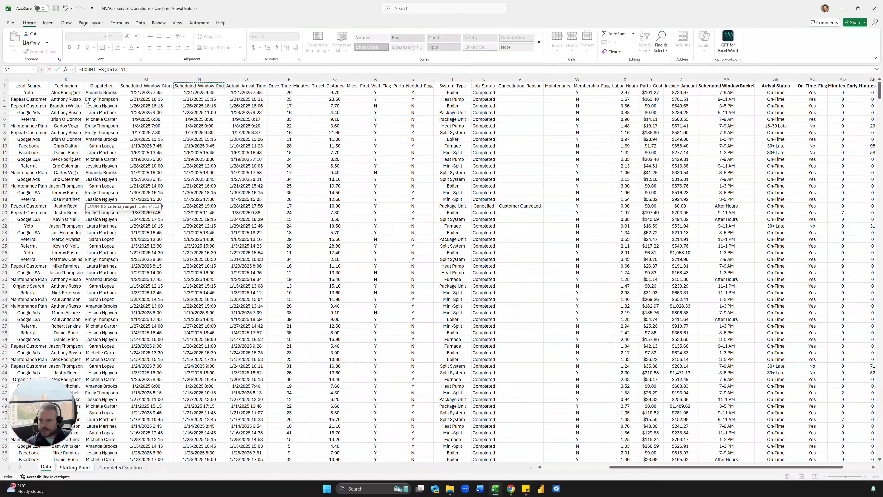
pyautogui.click(74, 78)
pyautogui.write(',')
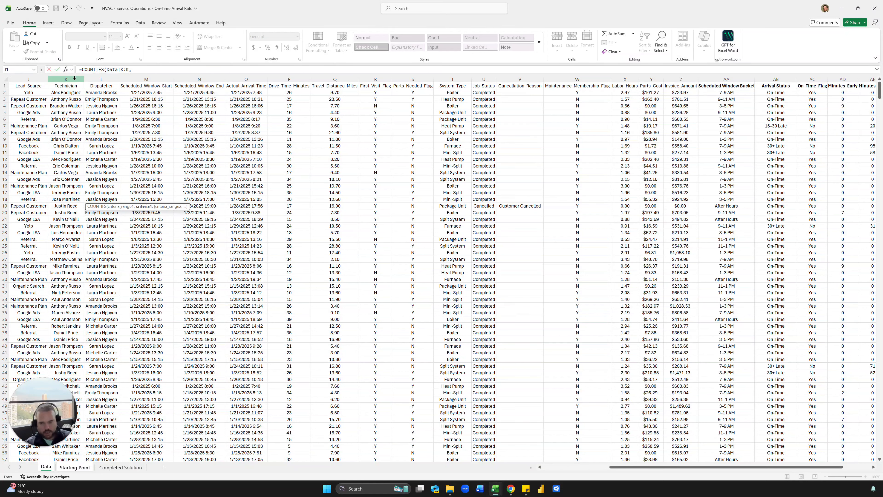
pyautogui.click(76, 468)
pyautogui.click(33, 203)
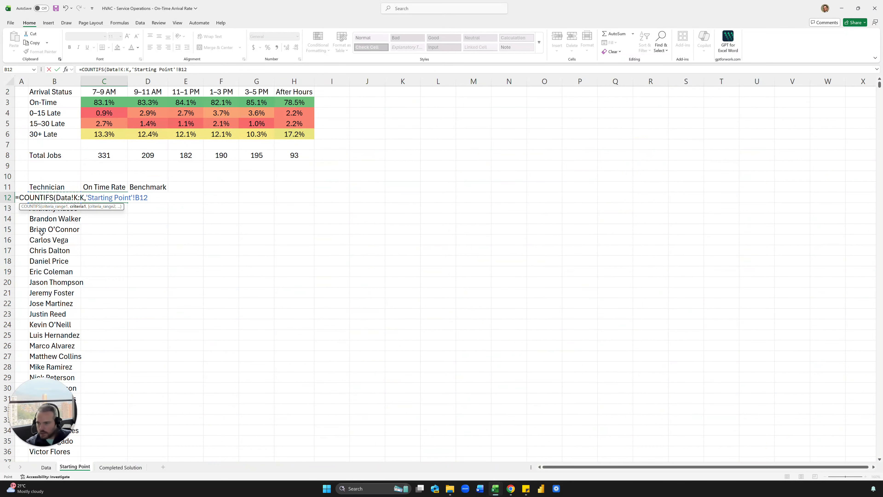
pyautogui.press('Return')
pyautogui.press('Up')
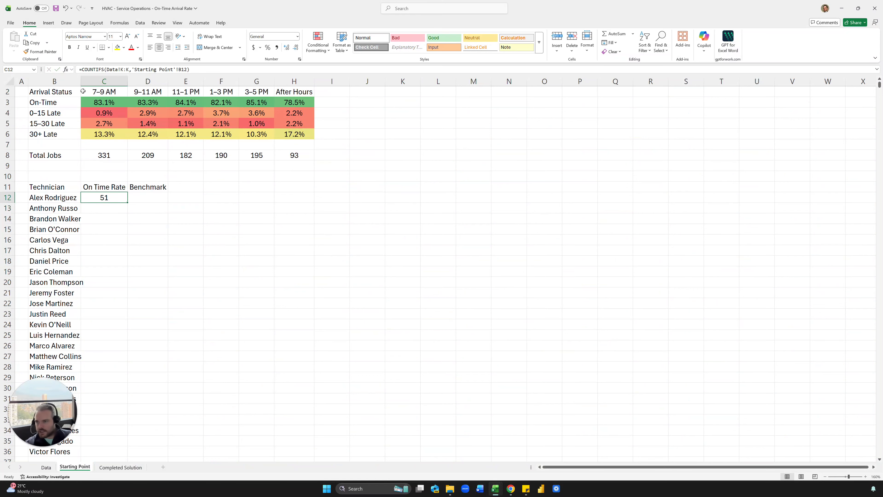
# Step: Widen the name column and add the Data!AB:AB "On-Time" condition to C12's COUNTIFS
pyautogui.moveTo(81, 82); pyautogui.dragTo(93, 83)
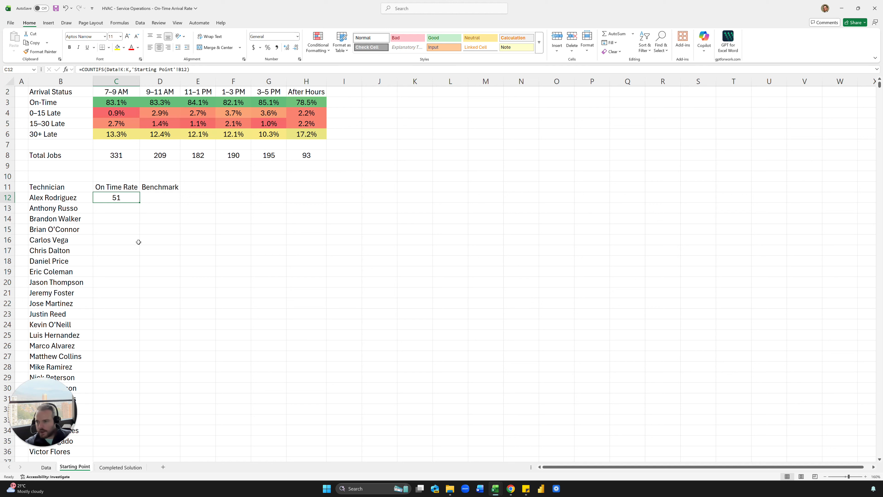
pyautogui.click(213, 69)
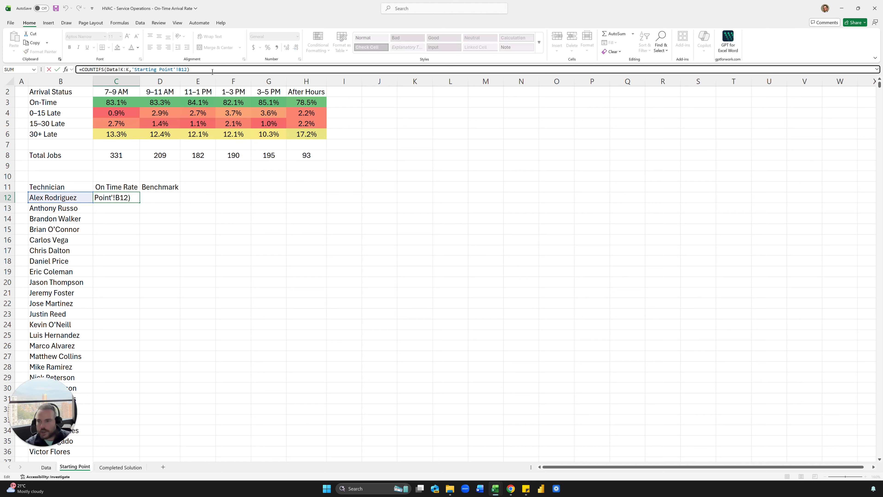
pyautogui.press('BackSpace')
pyautogui.write(',')
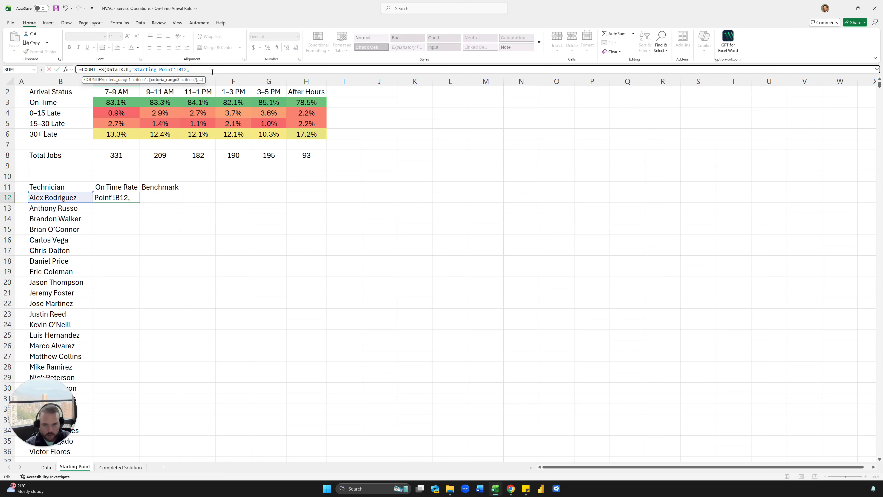
pyautogui.click(53, 467)
pyautogui.hscroll(3, 651, 153)
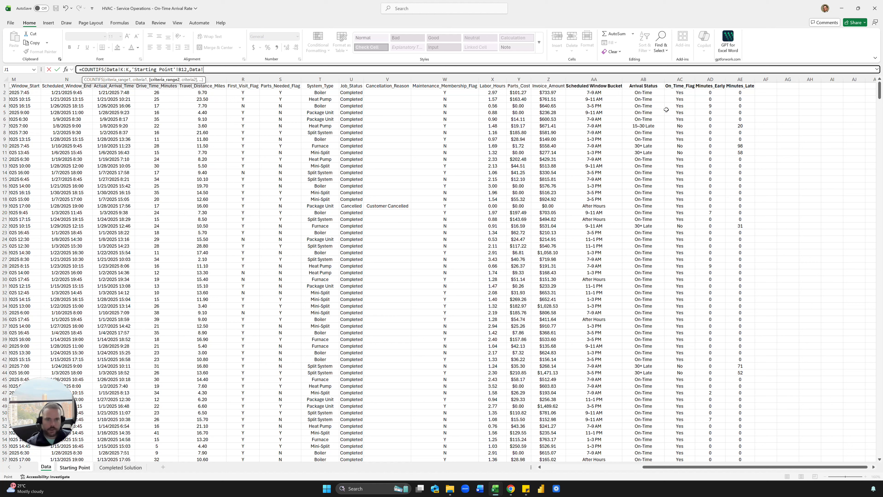
pyautogui.click(658, 80)
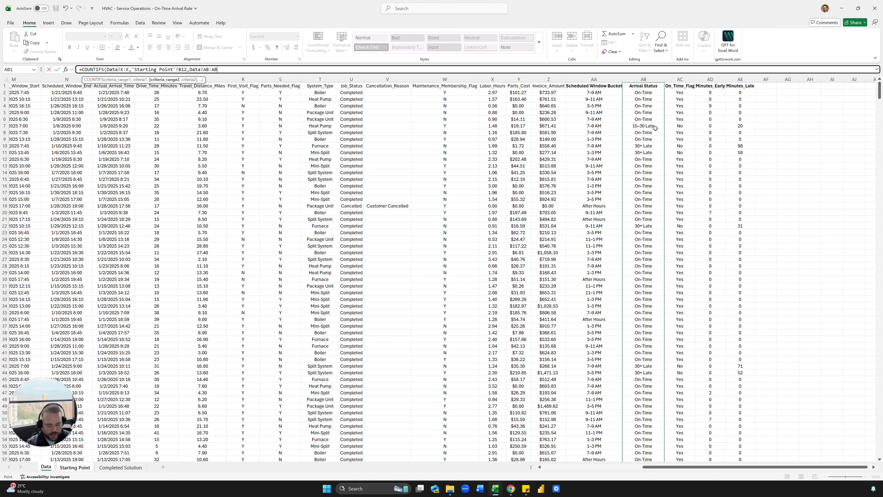
pyautogui.write(',"On-Tim')
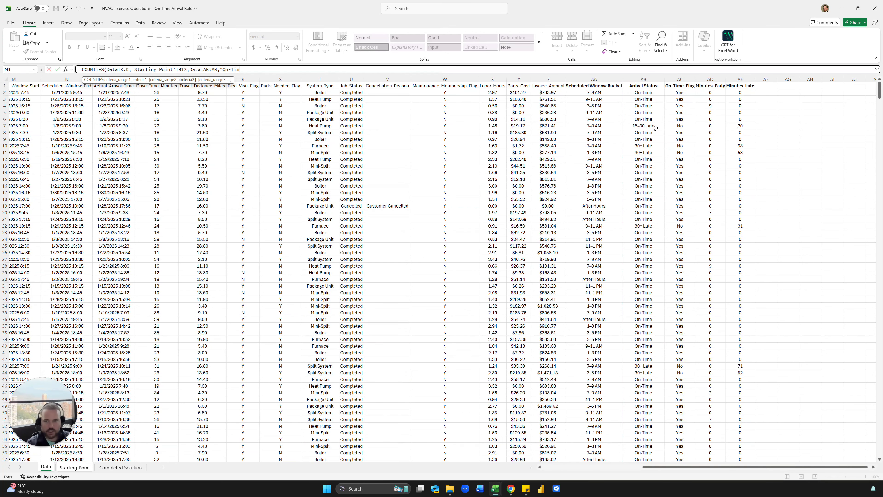
pyautogui.write('e")')
pyautogui.press('Return')
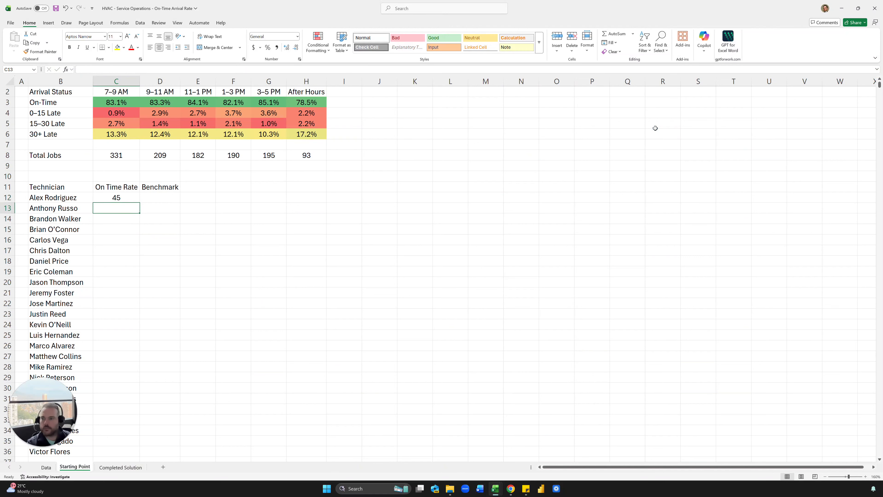
pyautogui.press('Up')
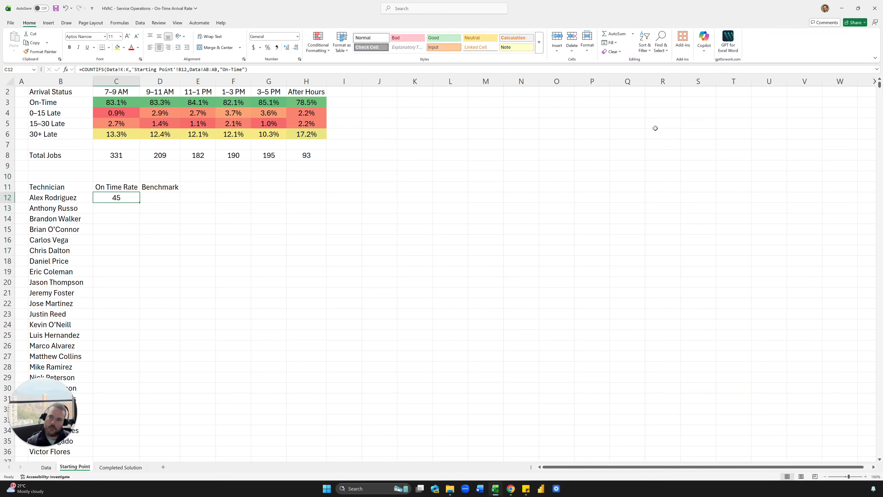
pyautogui.hotkey('ctrl', 'z')
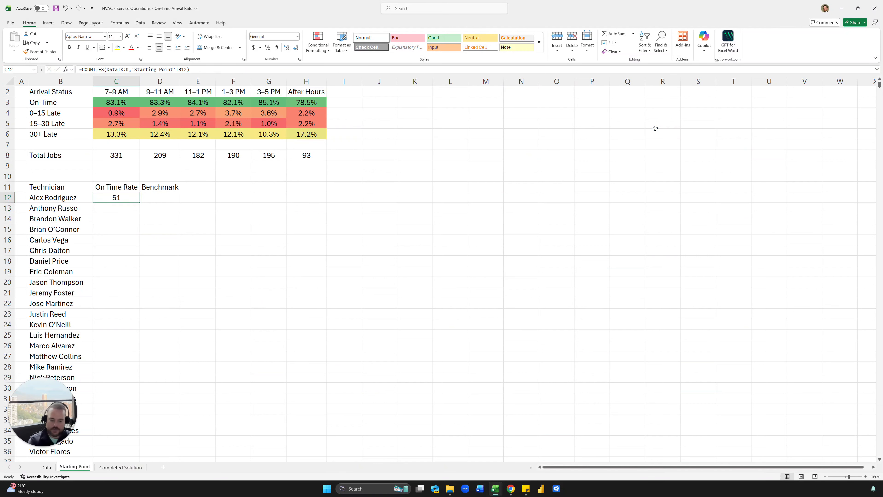
pyautogui.hotkey('ctrl', 'y')
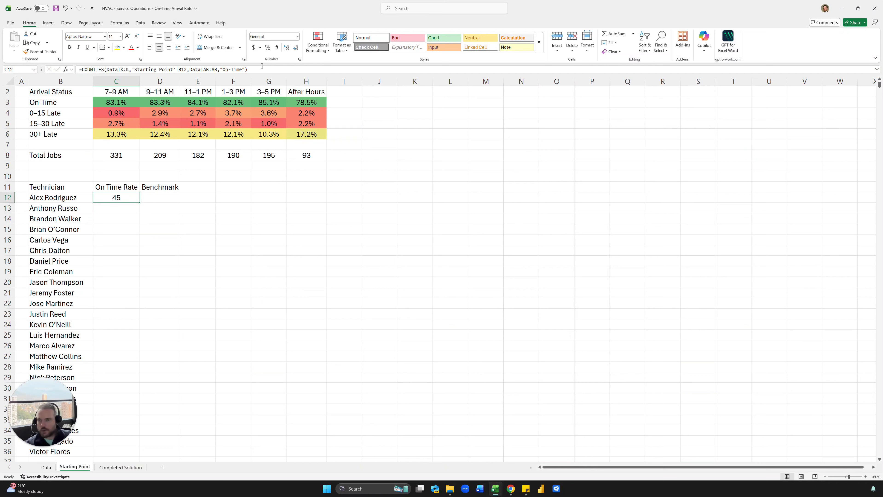
# Step: Divide C12's on-time count by the technician's total job COUNTIFS
pyautogui.moveTo(262, 66); pyautogui.dragTo(82, 68)
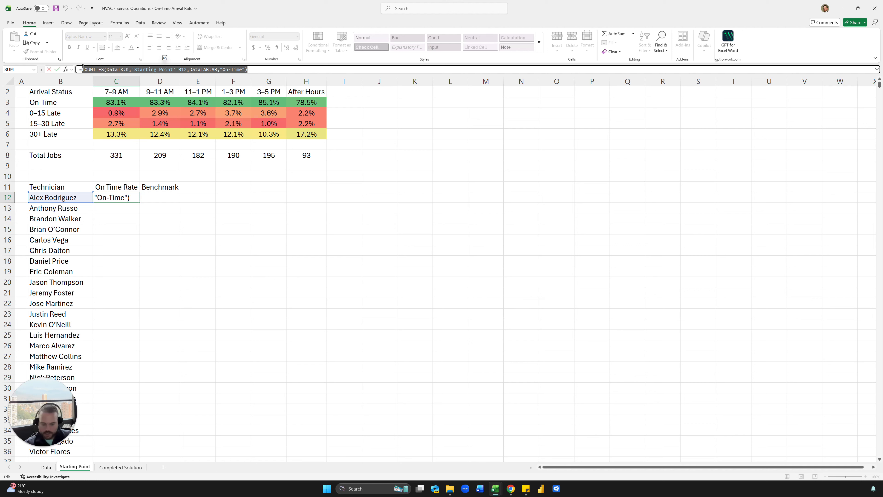
pyautogui.click(264, 69)
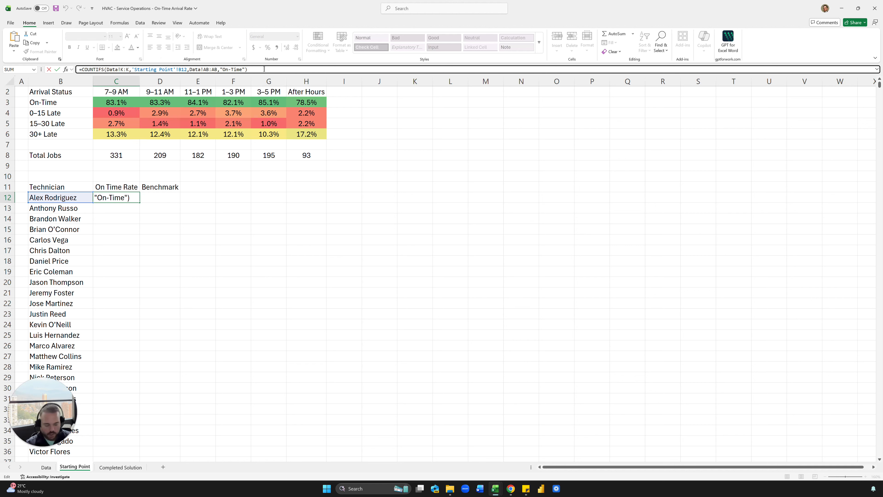
pyautogui.write('/')
pyautogui.hotkey('ctrl', 'v')
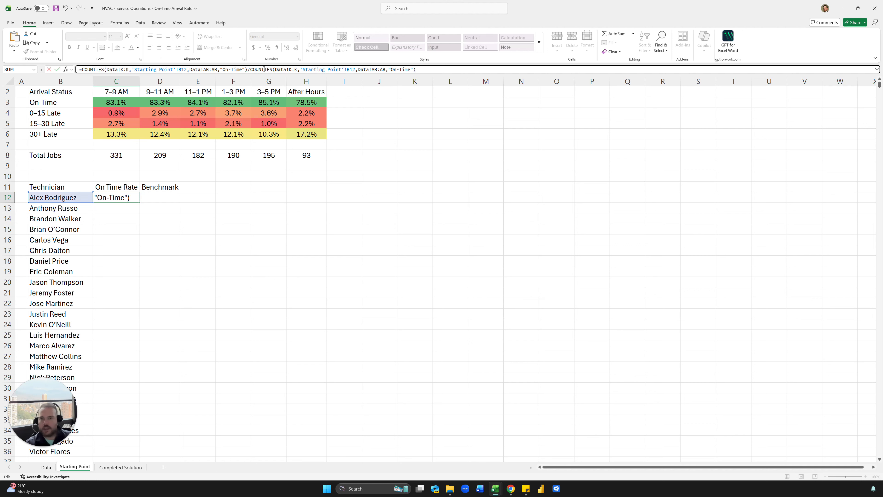
pyautogui.moveTo(415, 69); pyautogui.dragTo(357, 69)
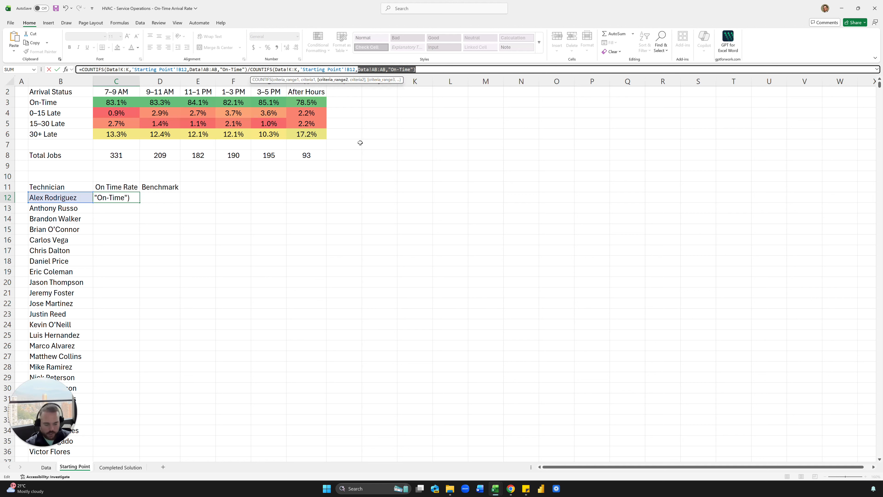
pyautogui.press('BackSpace')
pyautogui.press('BackSpace')
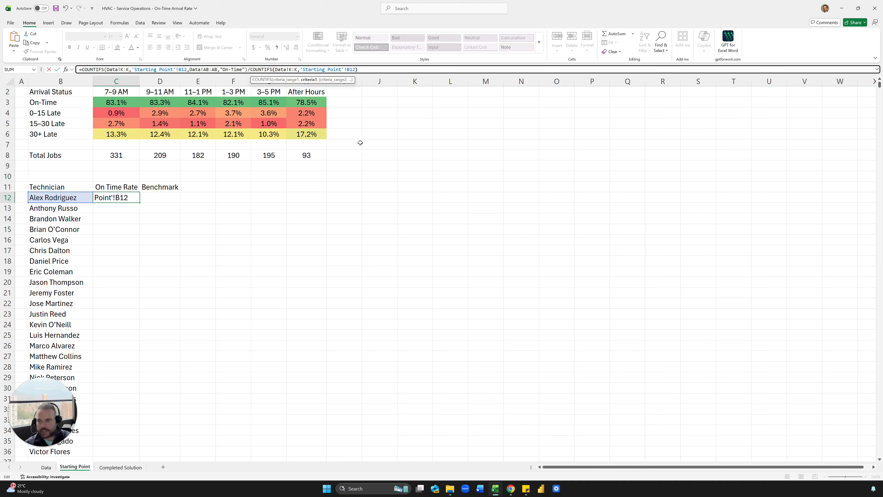
pyautogui.write(')')
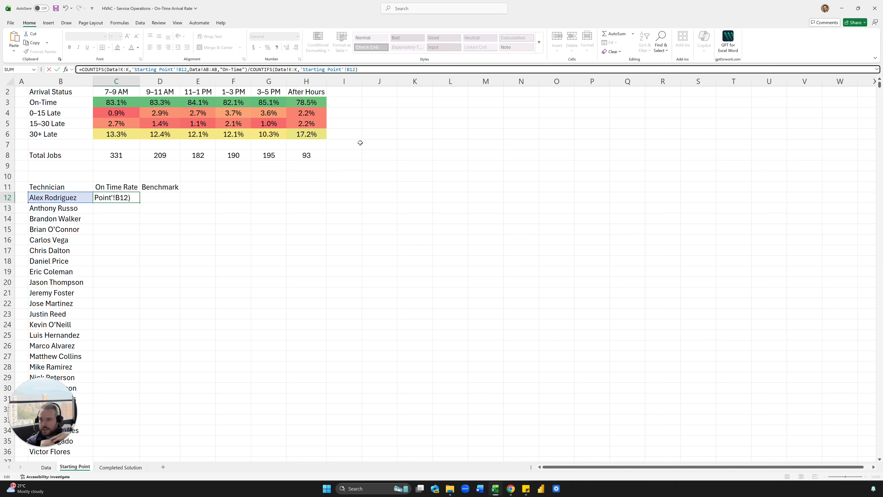
pyautogui.hotkey('ctrl', 'Return')
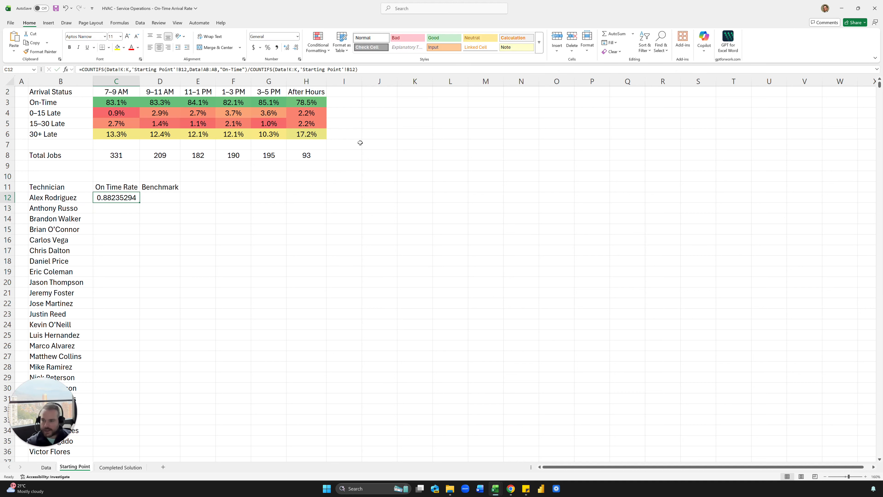
# Step: Format C12 as a one-decimal percentage (88.2%) and fill it down all technicians
pyautogui.hotkey('ctrl', 'shift', '5')
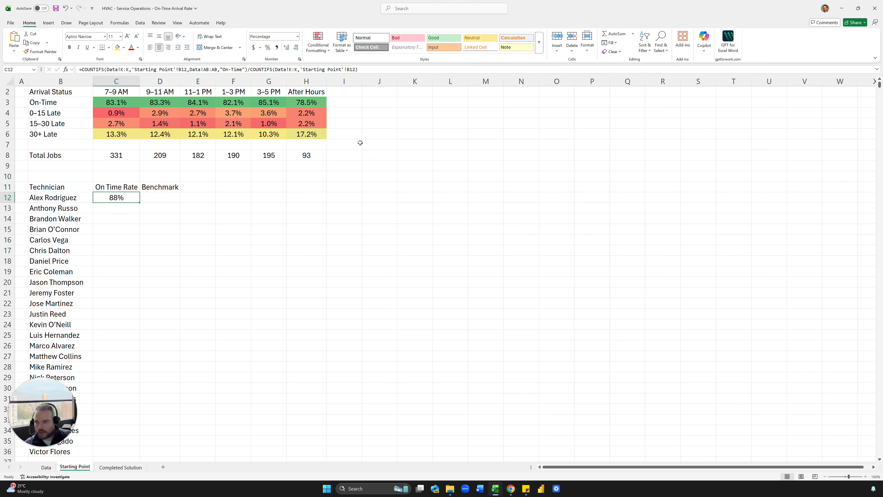
pyautogui.click(287, 48)
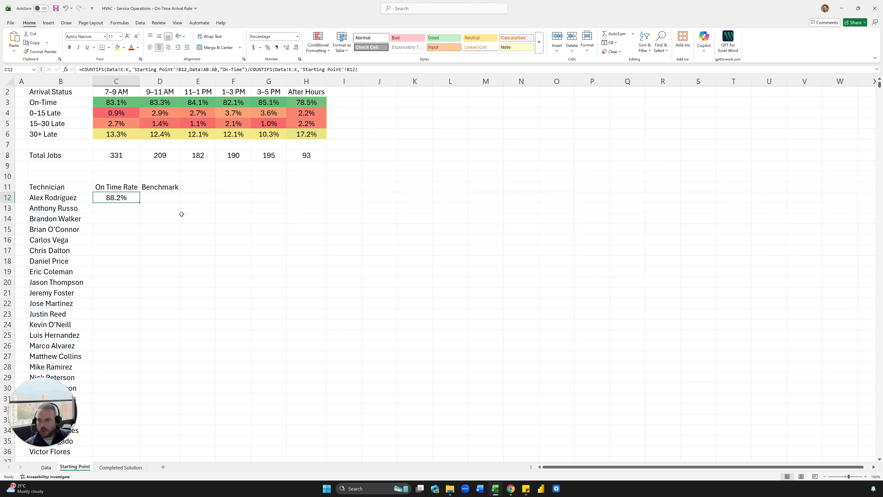
pyautogui.doubleClick(139, 202)
# Step: Enter 85% as the first Benchmark value in D12
pyautogui.click(234, 219)
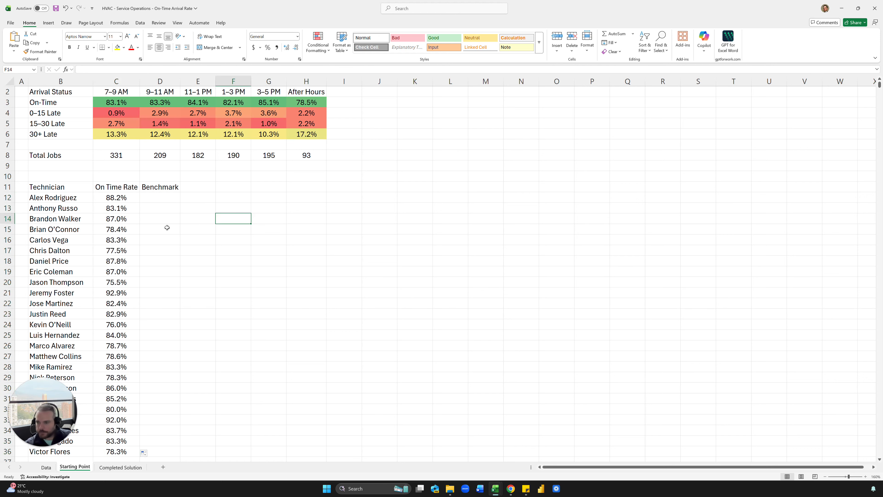
pyautogui.scroll(-8, 138, 243)
pyautogui.scroll(8, 138, 244)
pyautogui.scroll(-2, 138, 244)
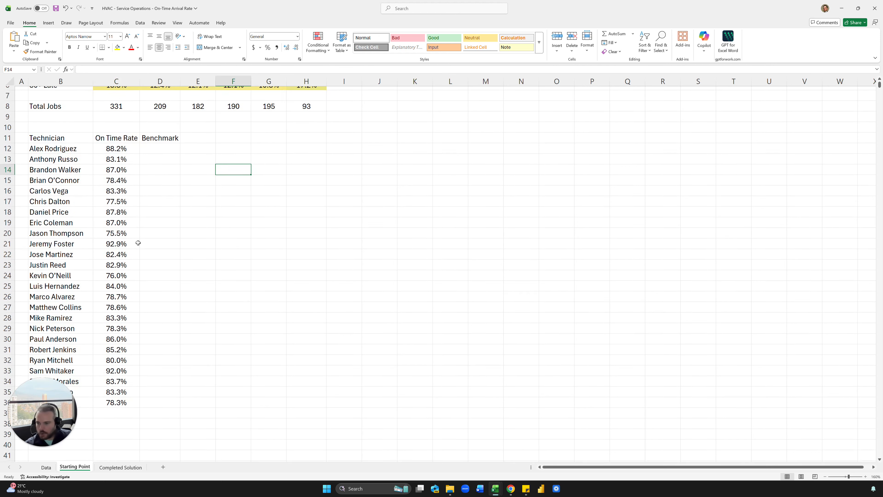
pyautogui.click(167, 136)
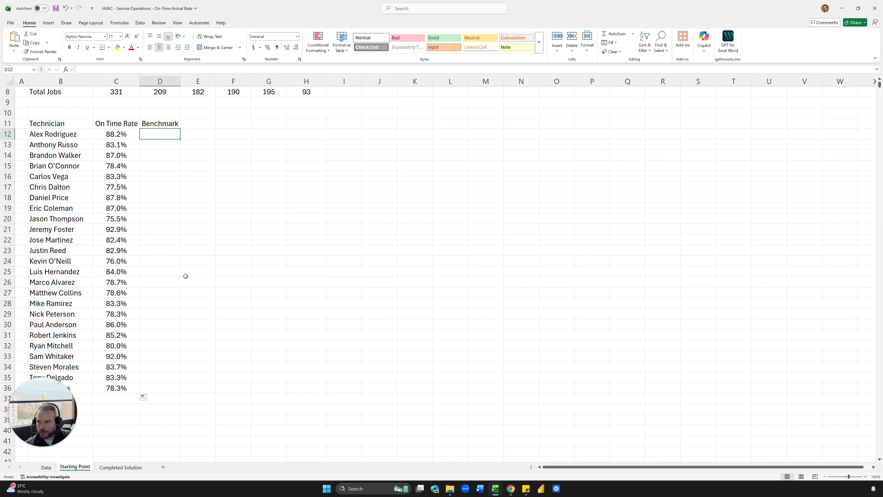
pyautogui.write('85%')
pyautogui.press('Return')
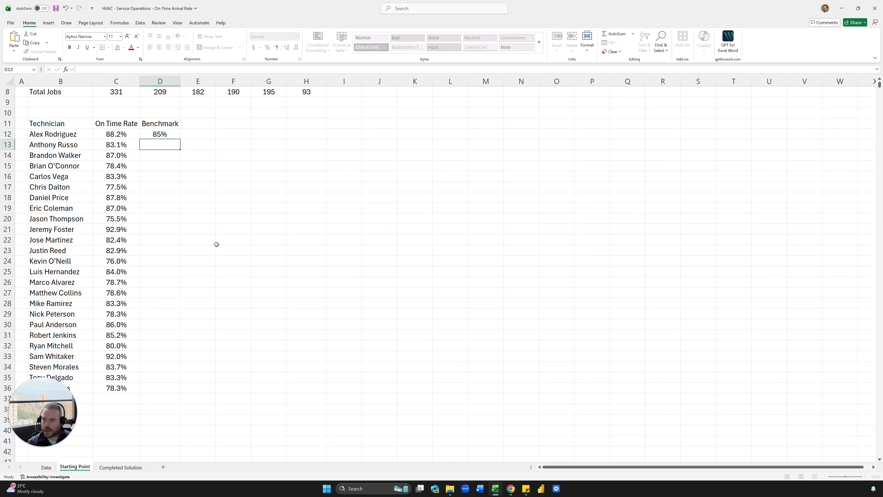
# Step: Show every technician's on-time rate in column C as a whole percentage
pyautogui.press('Up')
pyautogui.press('Left')
pyautogui.hotkey('ctrl', 'shift', 'Down')
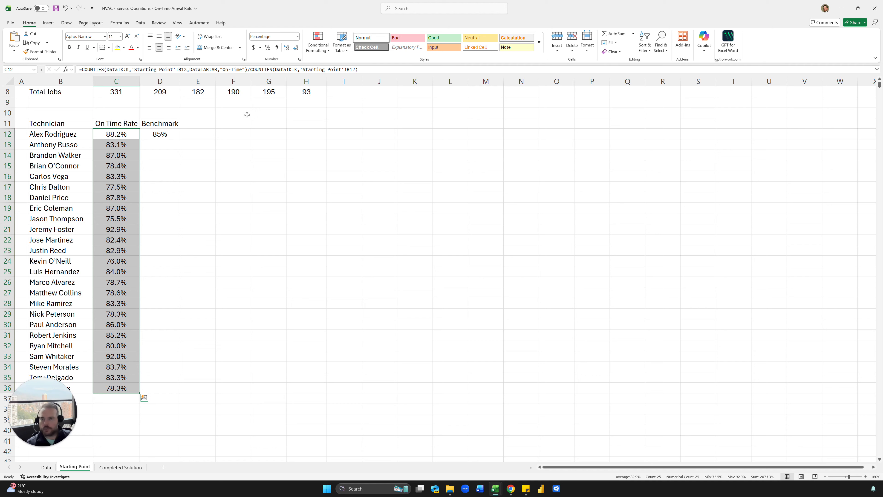
pyautogui.click(295, 46)
pyautogui.click(226, 123)
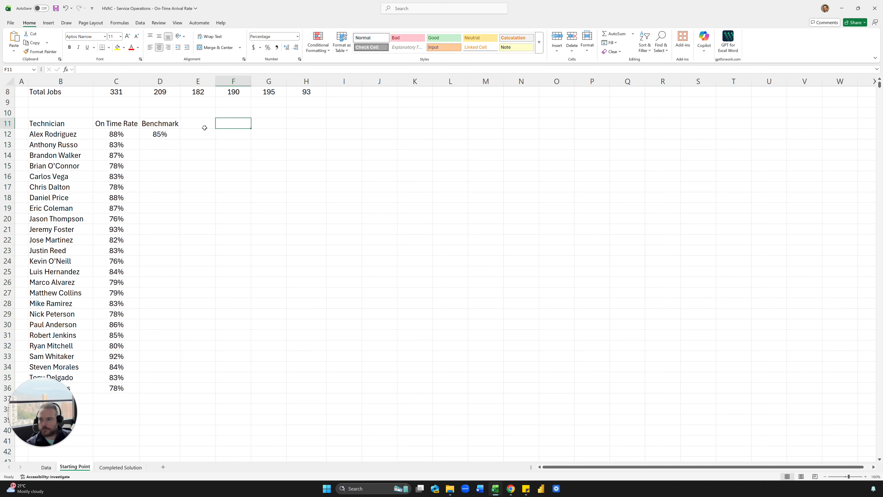
# Step: Link D13 to D12 with =D12, then clear both benchmark cells
pyautogui.click(166, 136)
pyautogui.click(157, 142)
pyautogui.write('=D12')
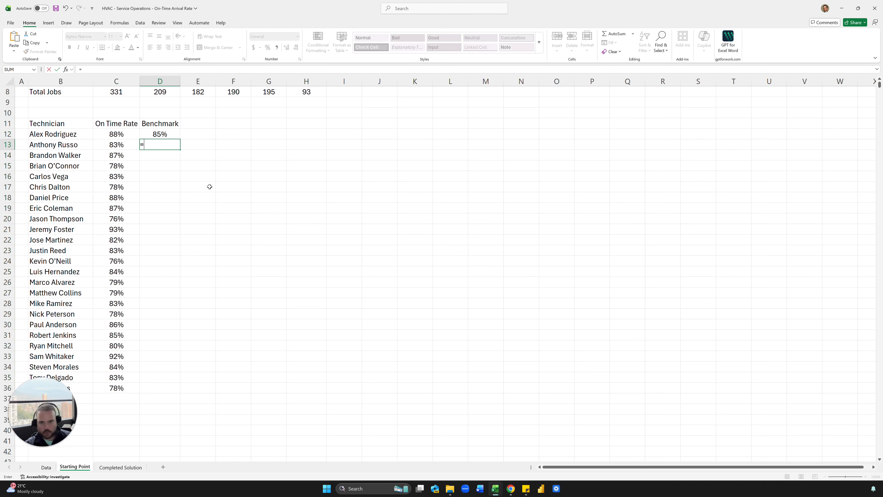
pyautogui.press('Return')
pyautogui.press('Up')
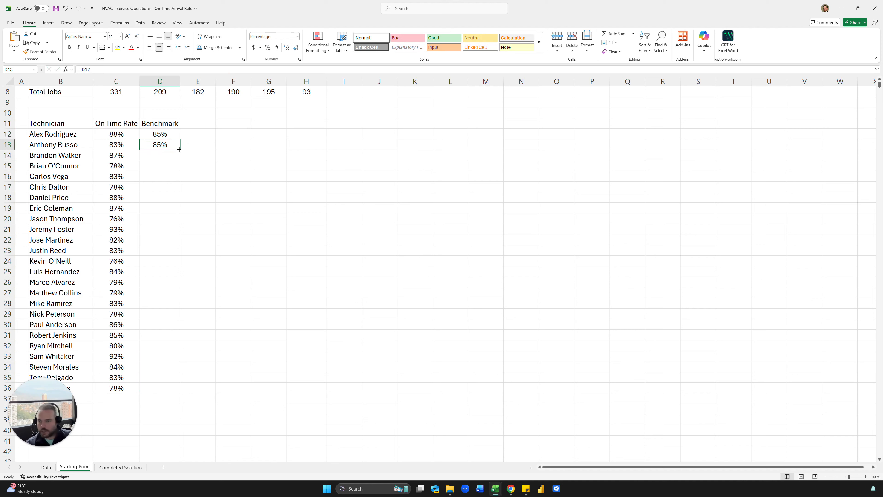
pyautogui.hotkey('shift', 'Up')
pyautogui.press('Delete')
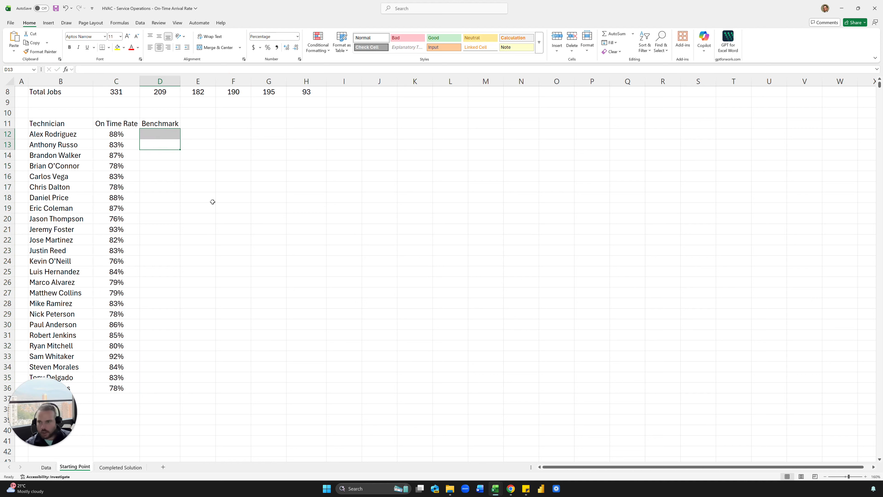
pyautogui.hotkey('shift', 'Down')
# Step: Check the rate formulas in column C, ending on C13
pyautogui.click(171, 190)
pyautogui.click(138, 217)
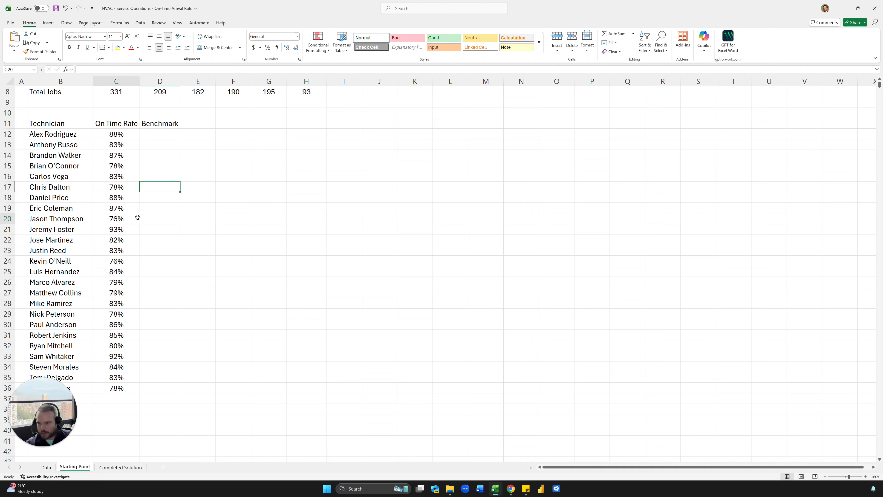
pyautogui.click(128, 199)
pyautogui.click(143, 167)
pyautogui.click(122, 149)
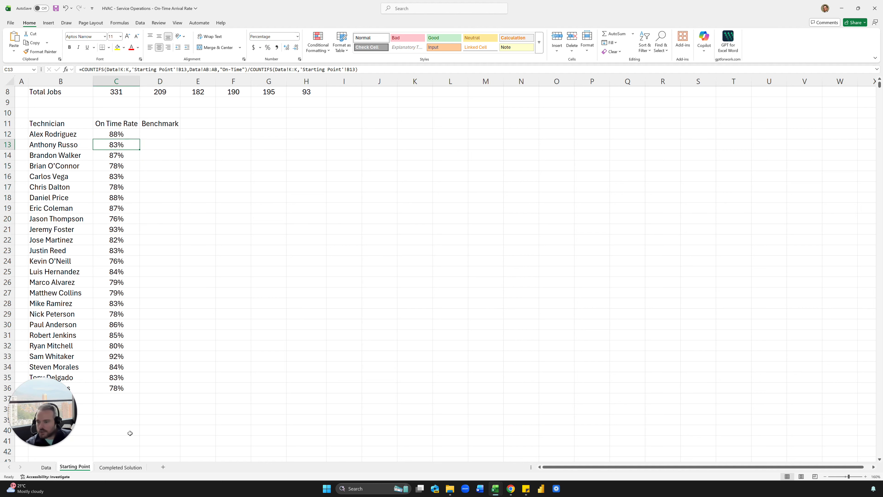
# Step: Compare Completed Solution's rate and benchmark formulas with the Starting Point rates
pyautogui.click(129, 467)
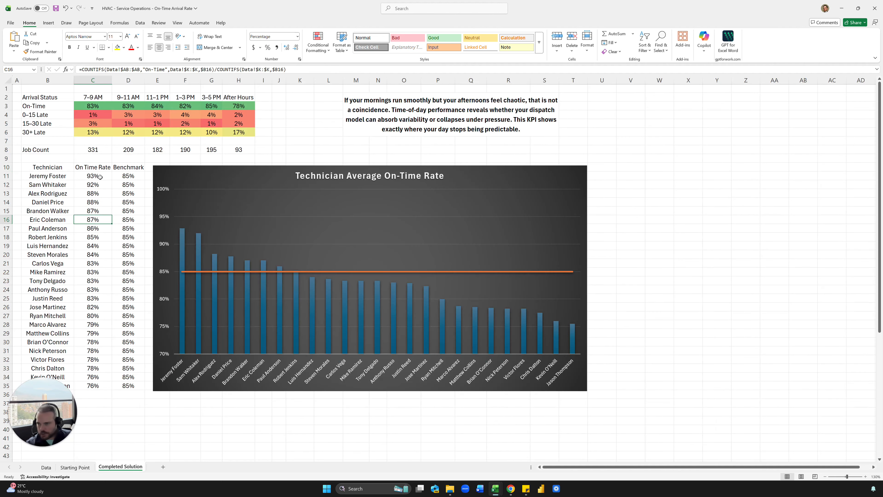
pyautogui.moveTo(100, 176); pyautogui.dragTo(98, 387)
pyautogui.click(117, 245)
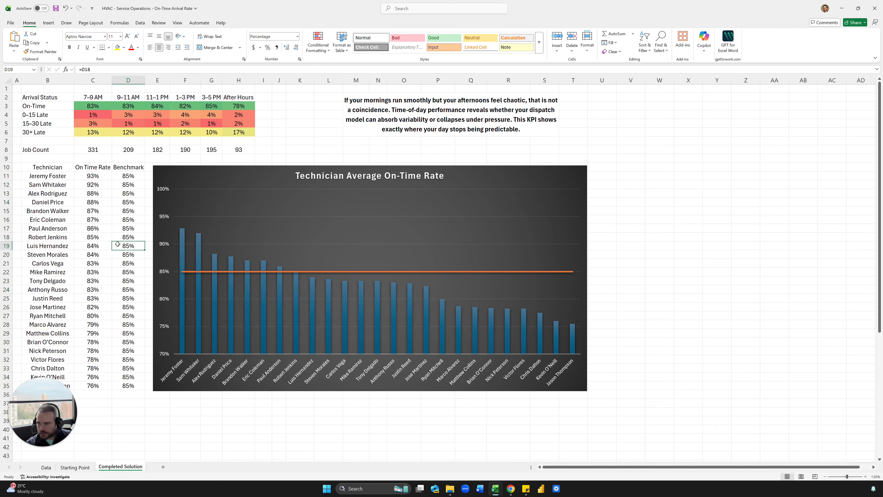
pyautogui.click(75, 468)
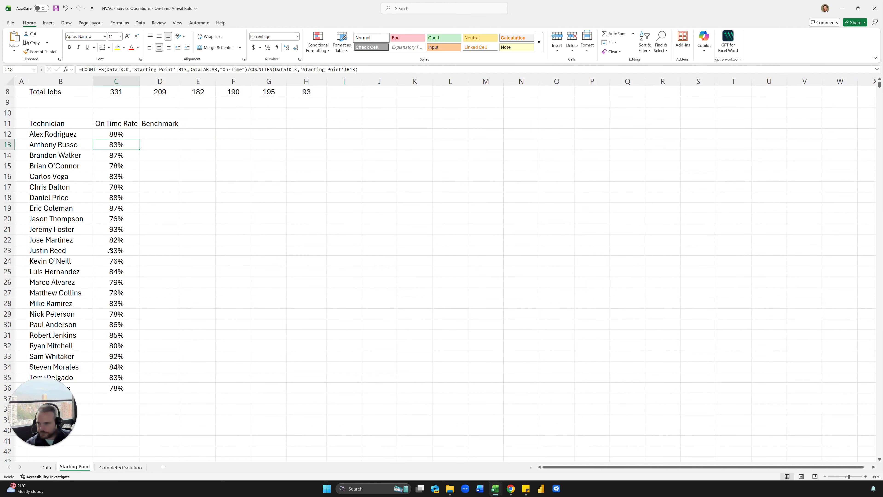
pyautogui.click(111, 219)
pyautogui.click(97, 143)
pyautogui.click(113, 219)
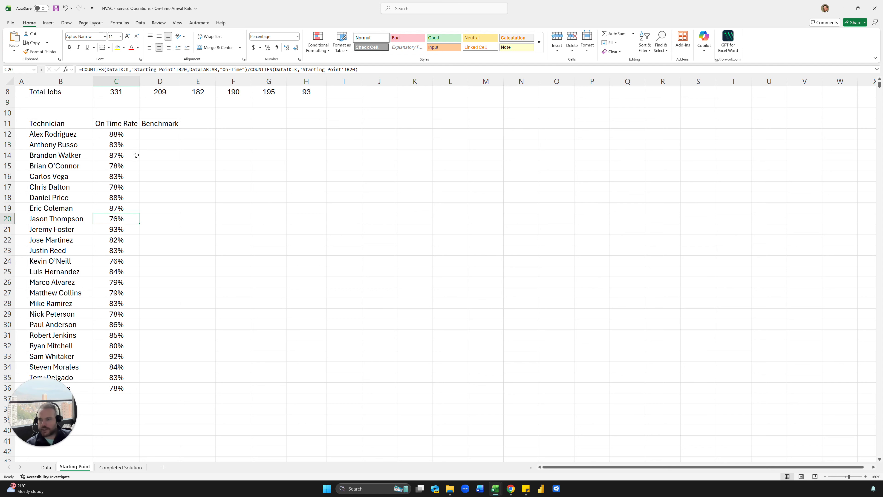
# Step: Sort the technician table by On Time Rate, highest first (Z→A)
pyautogui.click(130, 158)
pyautogui.click(113, 251)
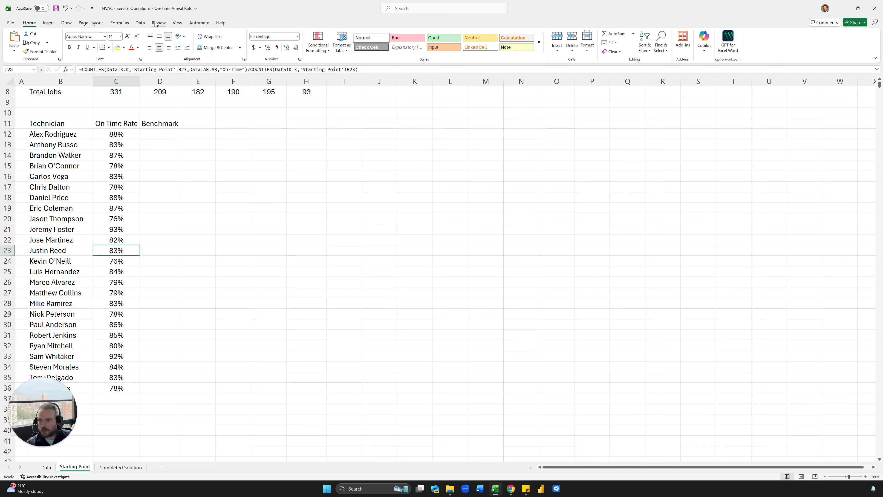
pyautogui.click(140, 22)
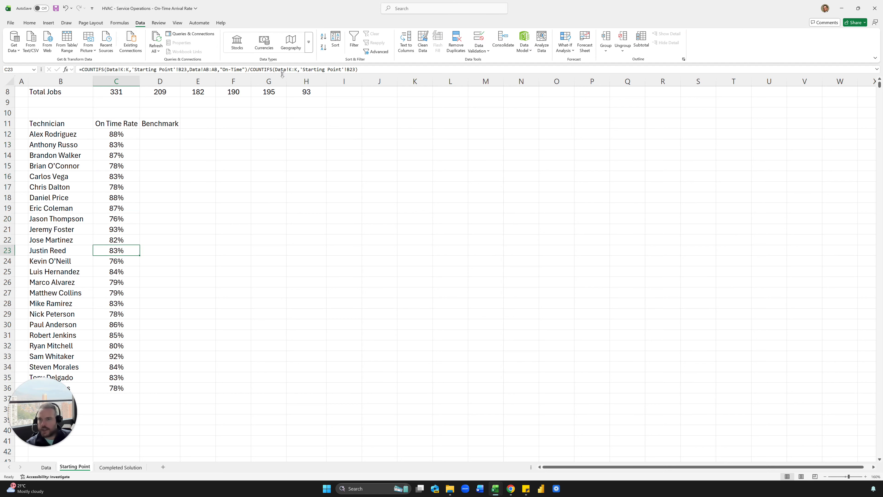
pyautogui.click(324, 48)
# Step: Point both name criteria in C12's rate formula at B12 and refill the column
pyautogui.doubleClick(125, 134)
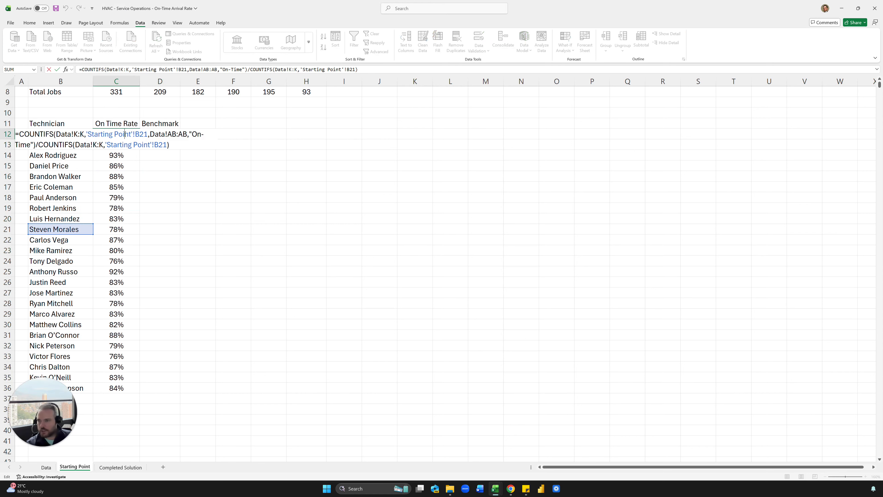
pyautogui.click(73, 146)
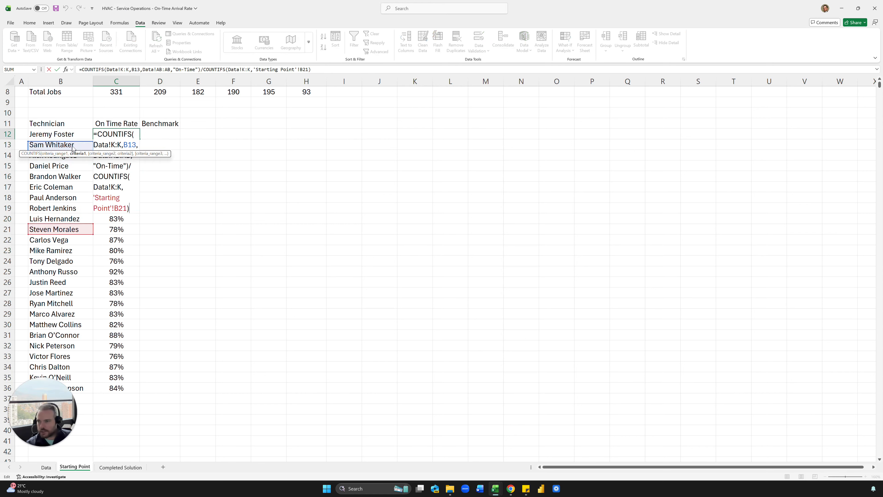
pyautogui.moveTo(72, 147); pyautogui.dragTo(73, 139)
pyautogui.moveTo(74, 224); pyautogui.dragTo(77, 140)
pyautogui.hotkey('ctrl', 'Return')
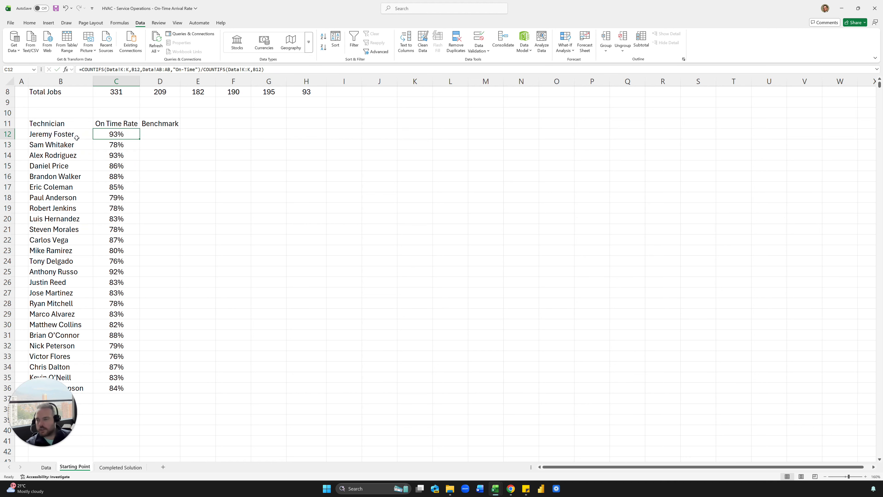
pyautogui.doubleClick(139, 139)
pyautogui.click(191, 152)
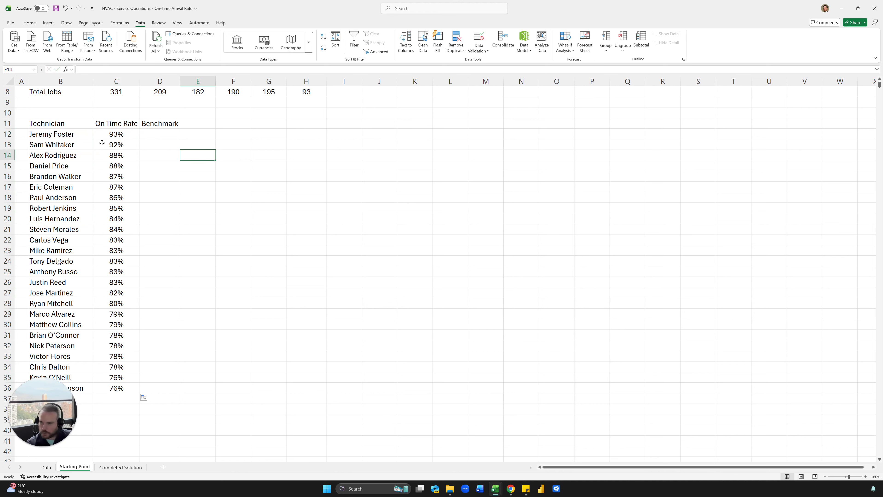
# Step: Enter 85% in D12, link D13 with =D12, and fill the benchmark down all technicians
pyautogui.click(161, 131)
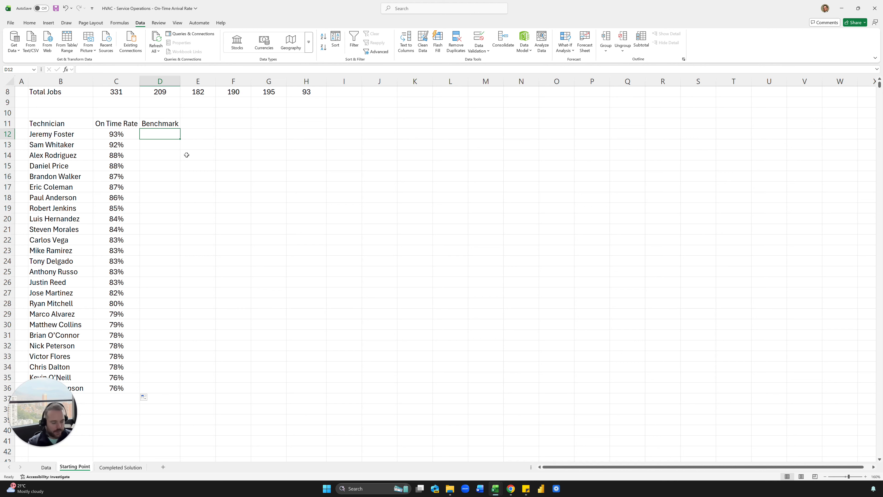
pyautogui.write('85%')
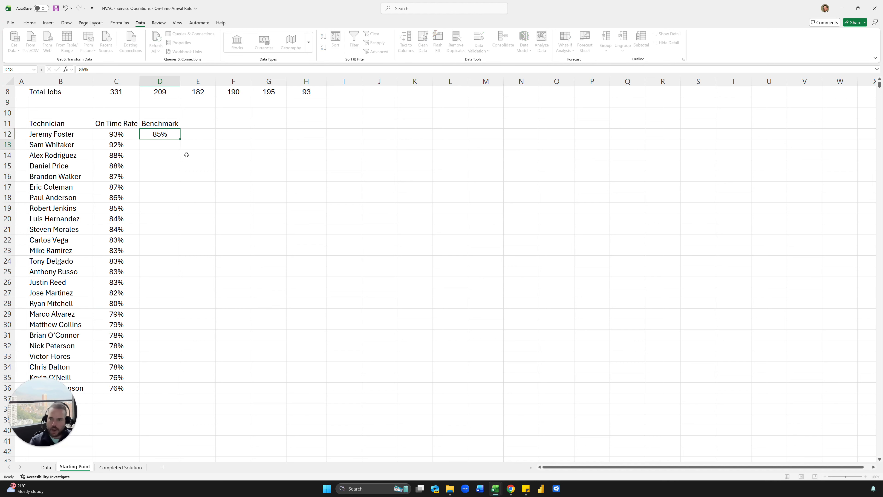
pyautogui.press('Return')
pyautogui.write('=')
pyautogui.press('Up')
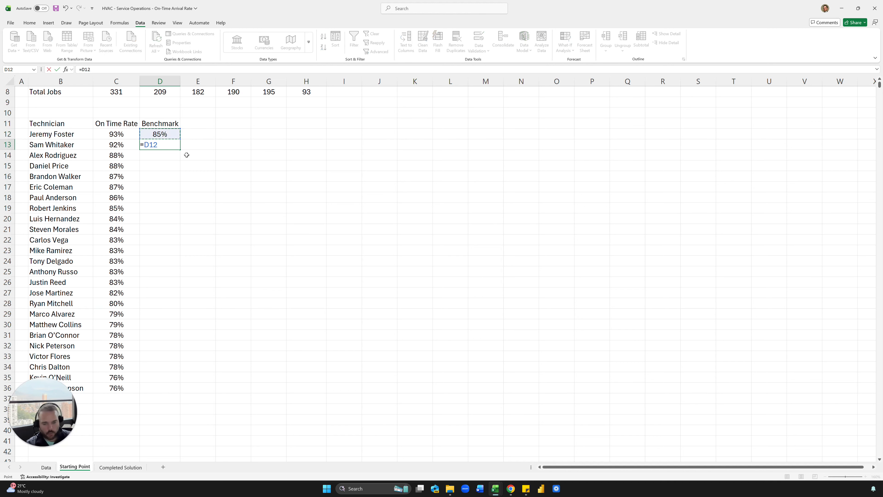
pyautogui.hotkey('ctrl', 'Return')
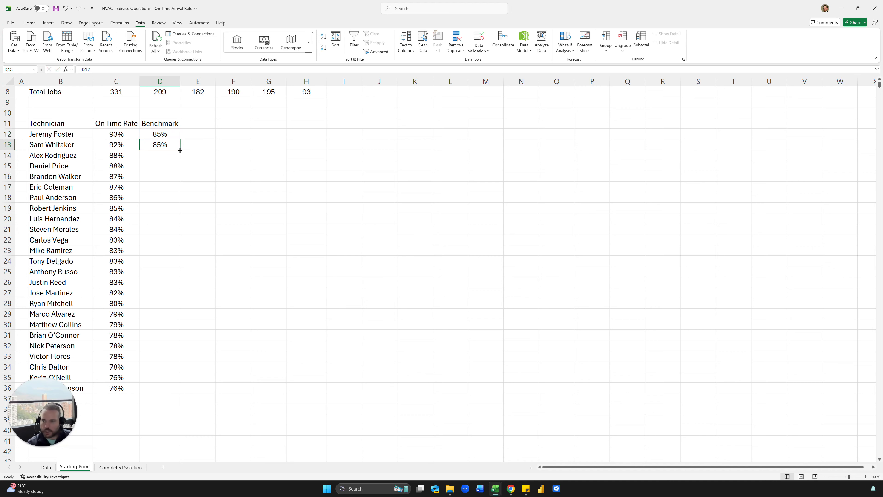
pyautogui.doubleClick(180, 150)
pyautogui.click(182, 154)
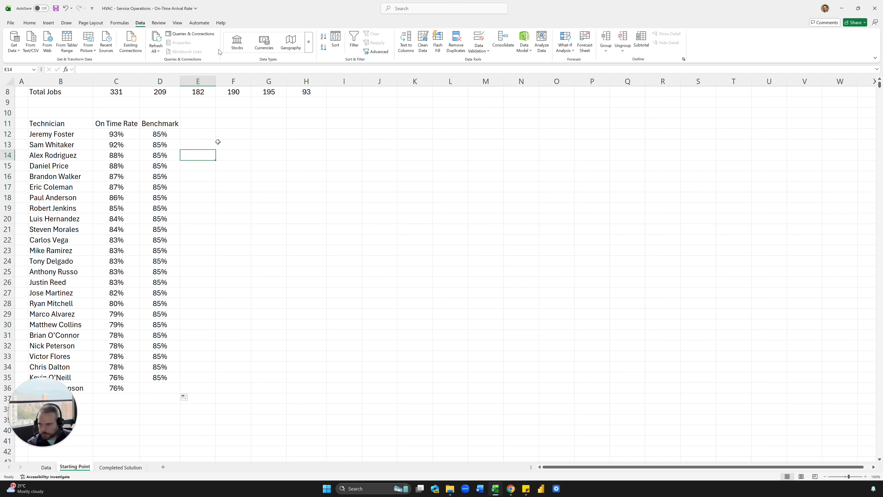
pyautogui.click(108, 468)
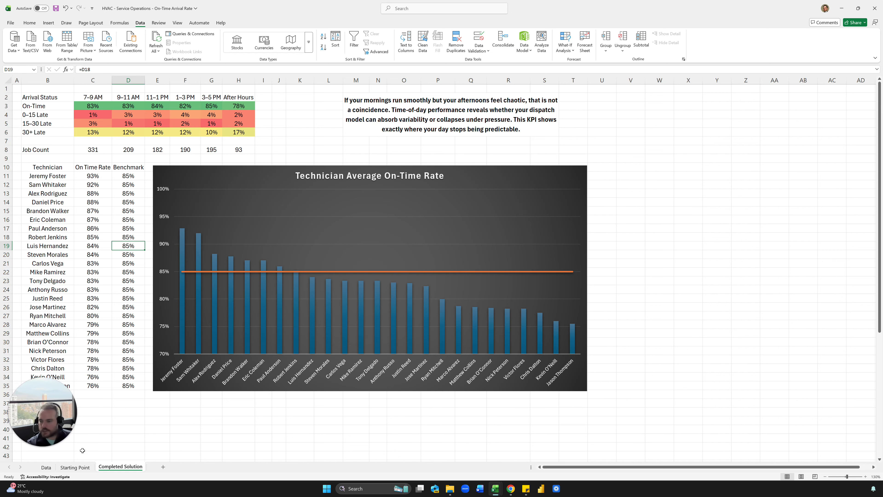
# Step: Open Recommended Charts for the Starting Point technician table and preview the suggestions
pyautogui.click(75, 468)
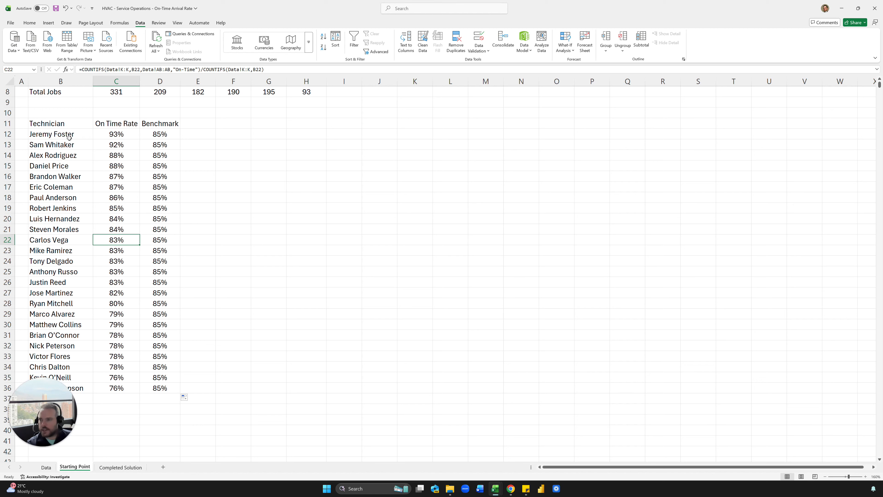
pyautogui.click(69, 138)
pyautogui.click(151, 177)
pyautogui.click(87, 209)
pyautogui.click(142, 233)
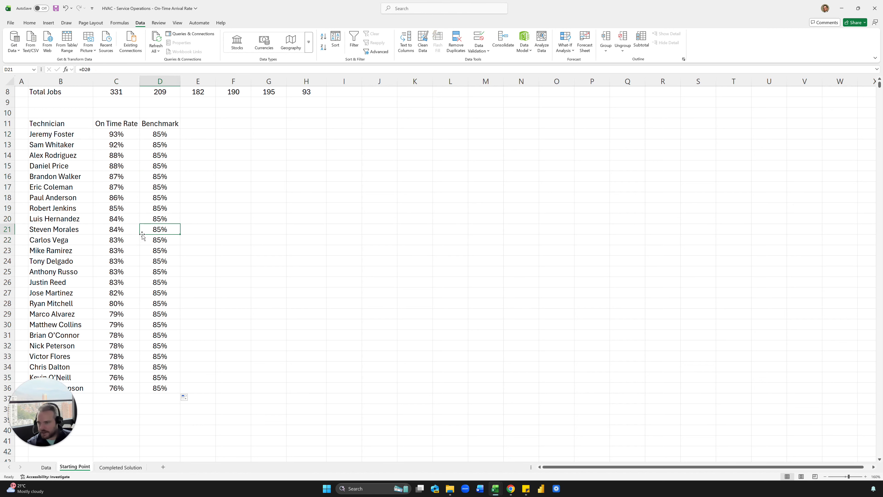
pyautogui.click(112, 231)
pyautogui.click(48, 23)
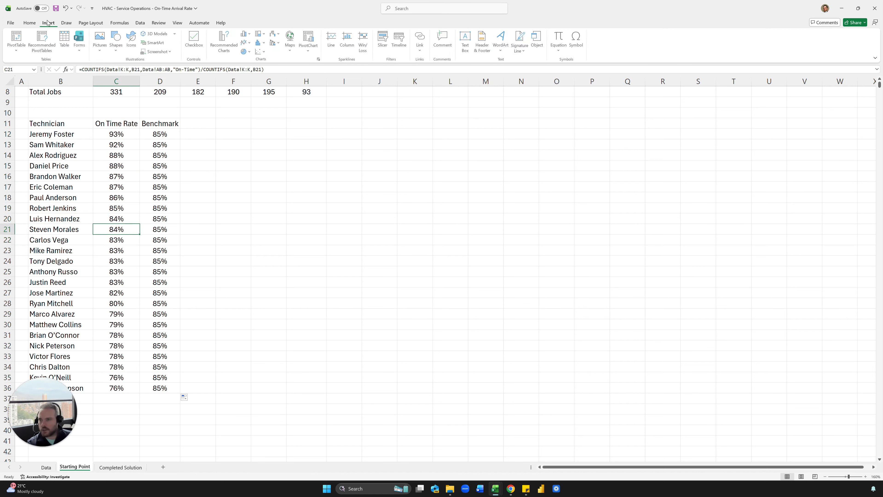
pyautogui.click(231, 49)
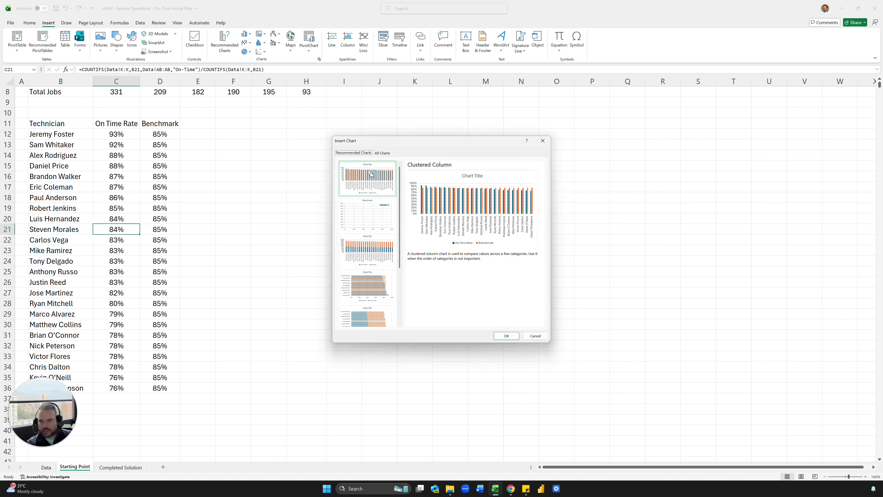
pyautogui.click(364, 217)
pyautogui.click(374, 251)
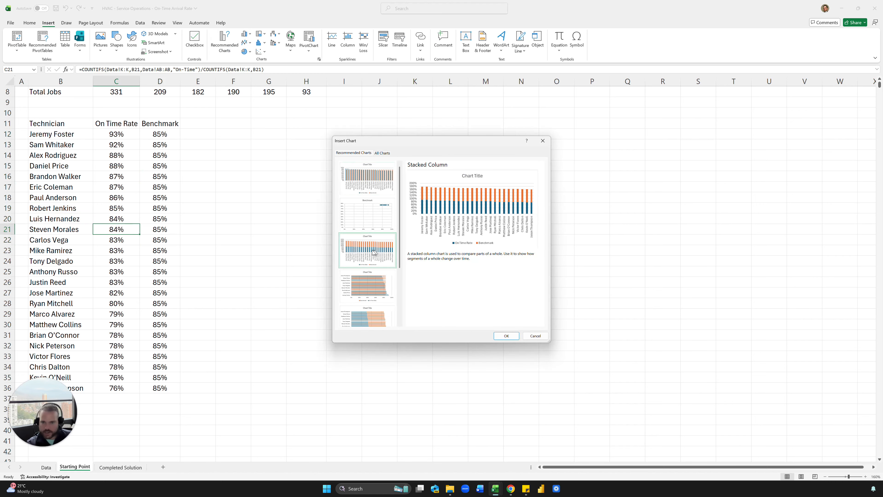
pyautogui.click(369, 287)
pyautogui.click(369, 317)
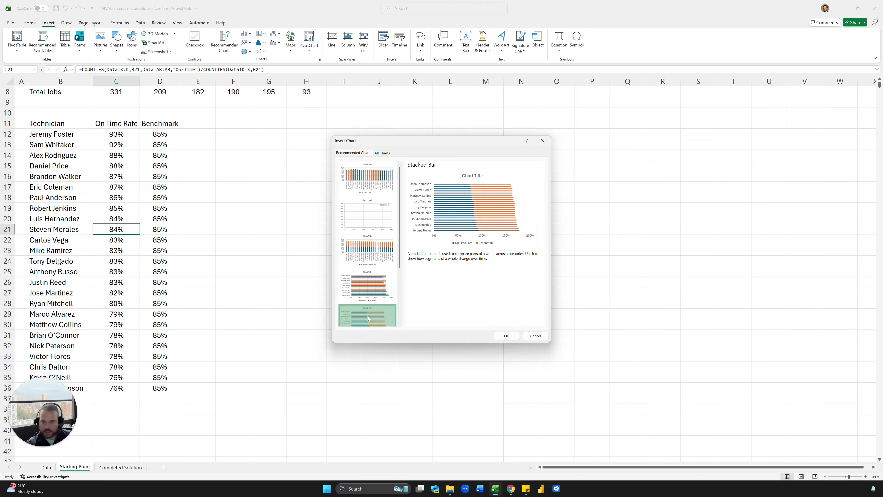
# Step: Insert a Clustered Column – Line combo chart from All Charts
pyautogui.click(382, 153)
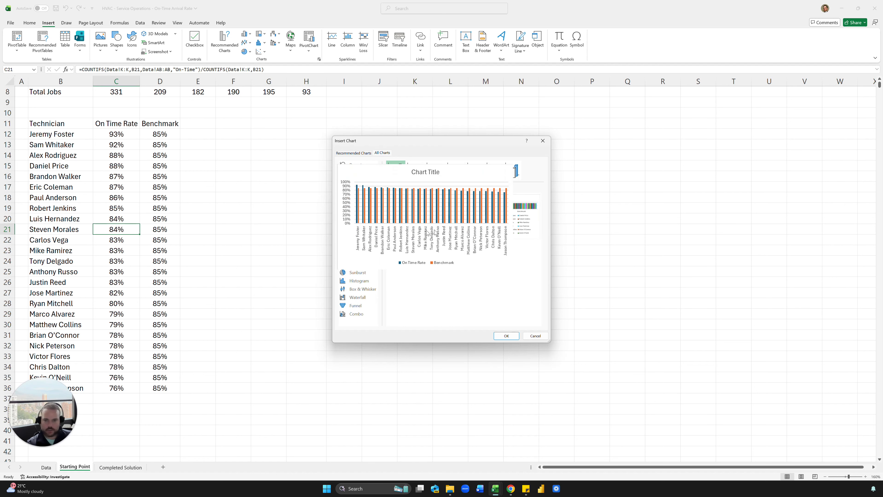
pyautogui.click(362, 189)
pyautogui.click(366, 199)
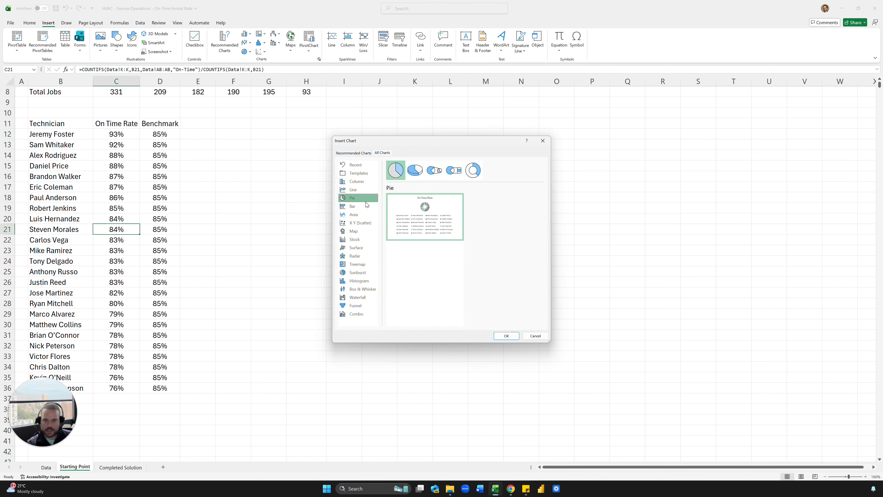
pyautogui.click(366, 206)
pyautogui.click(361, 214)
pyautogui.click(360, 223)
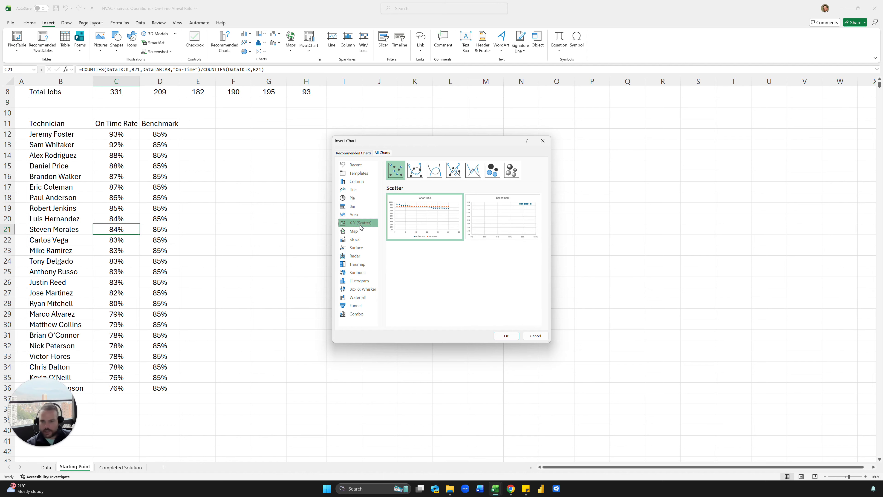
pyautogui.click(357, 316)
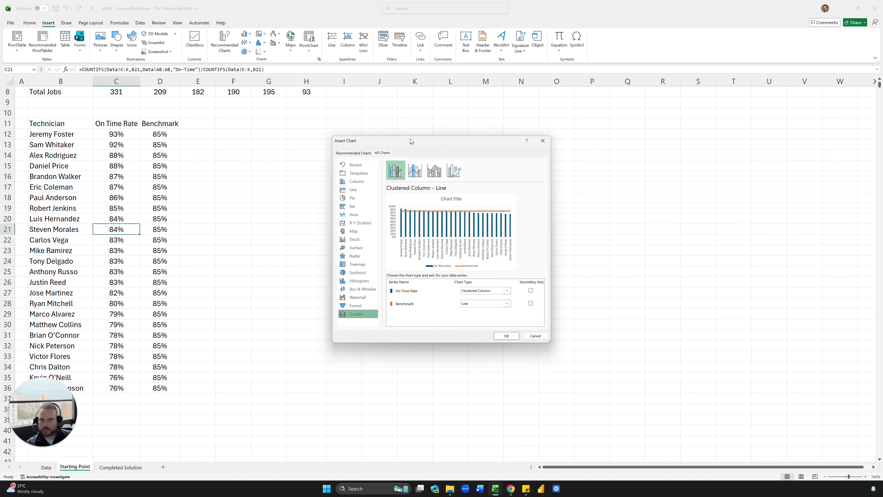
pyautogui.moveTo(411, 141); pyautogui.dragTo(277, 135)
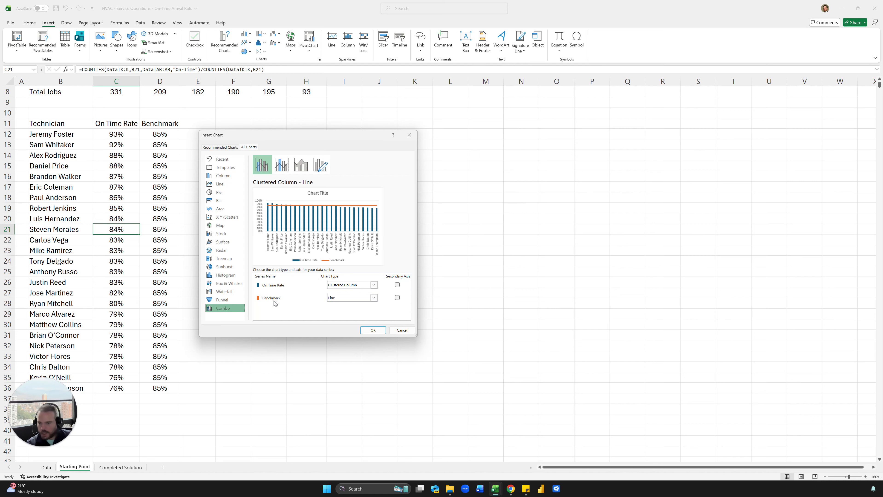
pyautogui.click(378, 331)
# Step: Move the chart beside the table and apply a dark chart style
pyautogui.moveTo(340, 206); pyautogui.dragTo(234, 162)
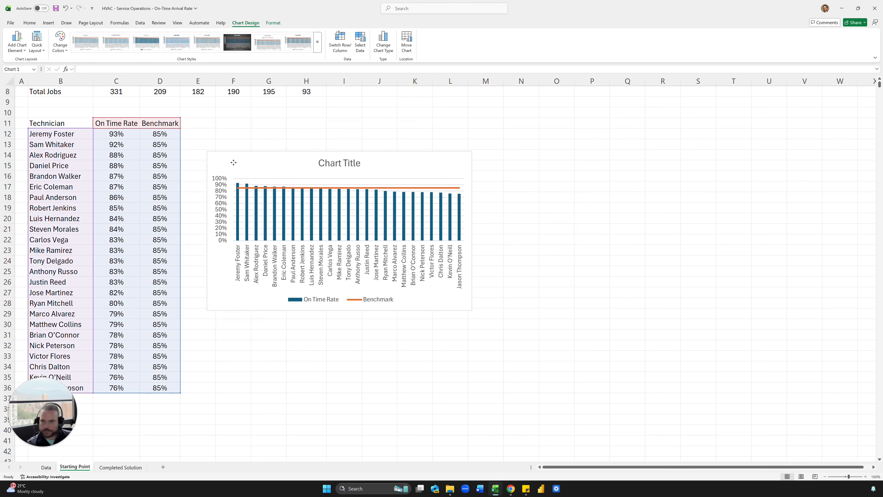
pyautogui.moveTo(234, 162); pyautogui.dragTo(217, 130)
pyautogui.click(238, 42)
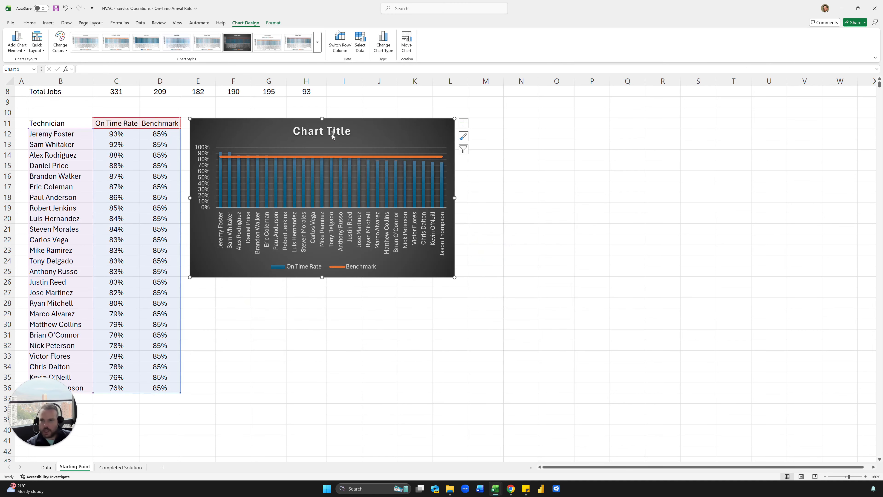
# Step: Replace the chart title with 'On Time Arrival Rate by Technician'
pyautogui.click(328, 130)
pyautogui.tripleClick(327, 130)
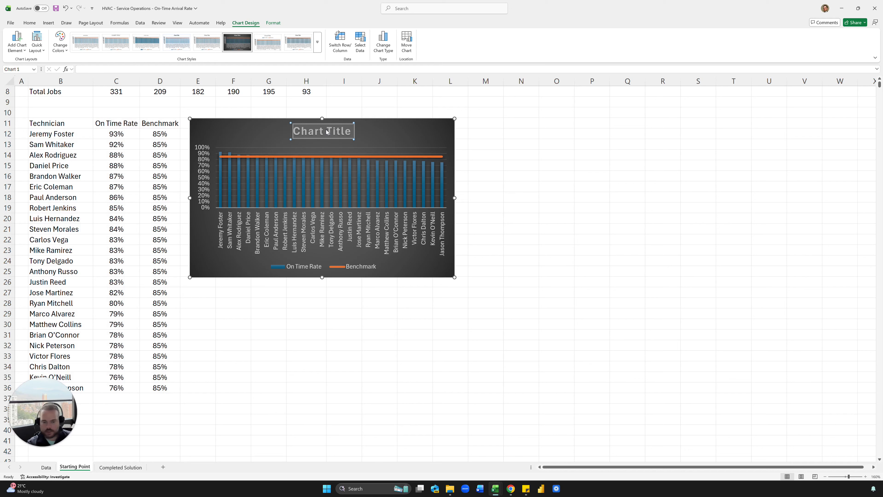
pyautogui.write('On Time')
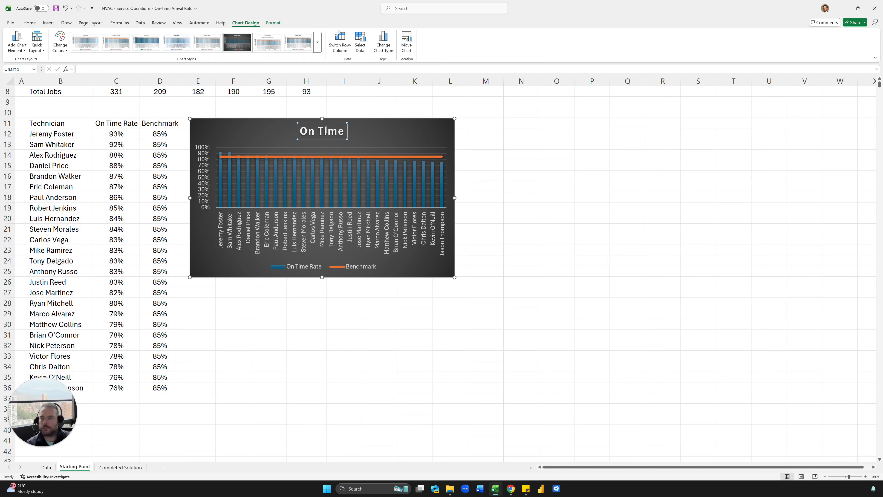
pyautogui.write(' Arrival Rate')
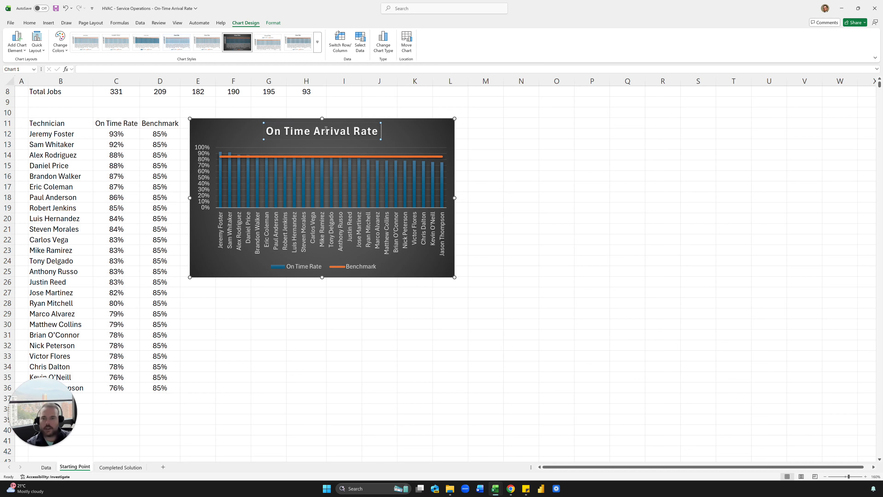
pyautogui.write(' by Technician')
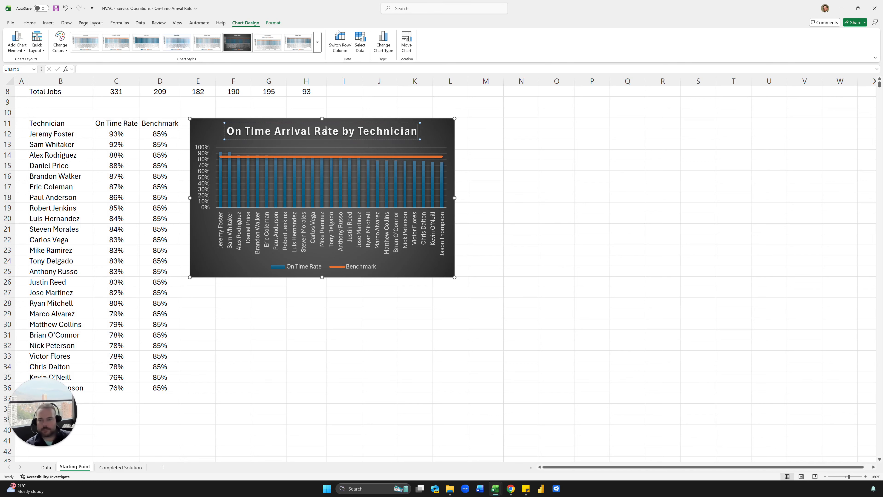
pyautogui.click(648, 239)
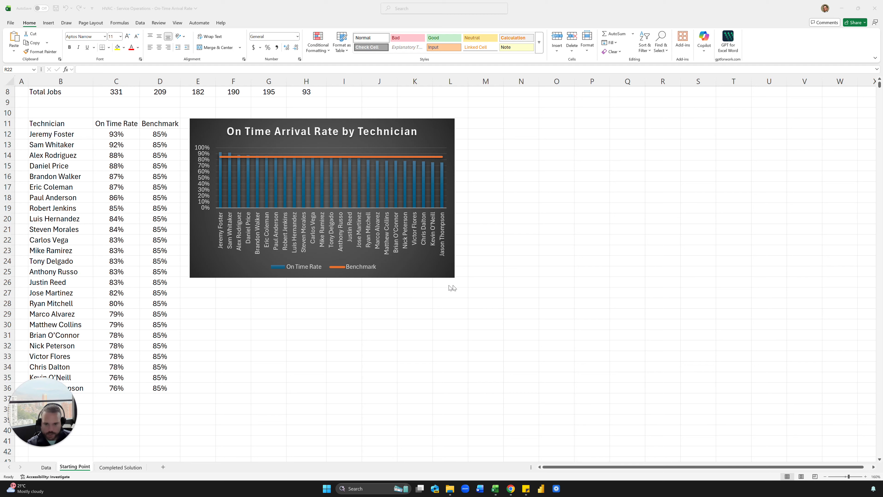
# Step: Nudge the chart down slightly and widen it across to column S
pyautogui.click(414, 279)
pyautogui.moveTo(414, 265); pyautogui.dragTo(413, 273)
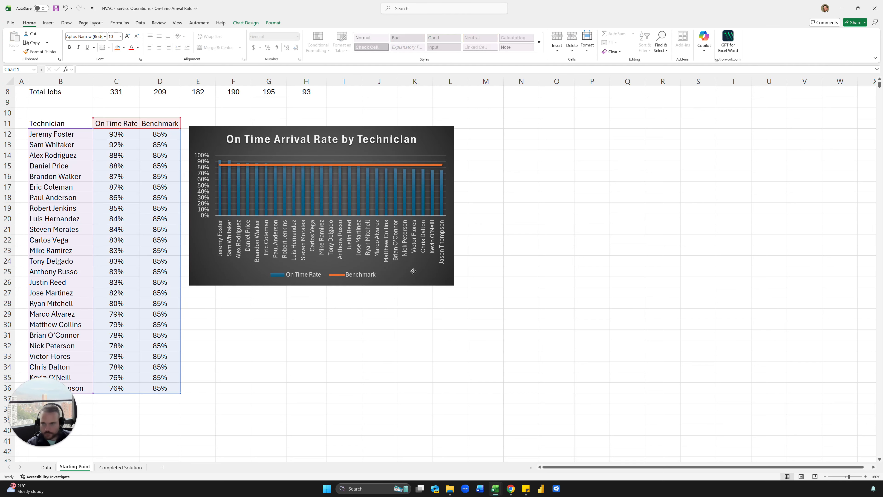
pyautogui.moveTo(455, 206); pyautogui.dragTo(707, 213)
pyautogui.click(518, 312)
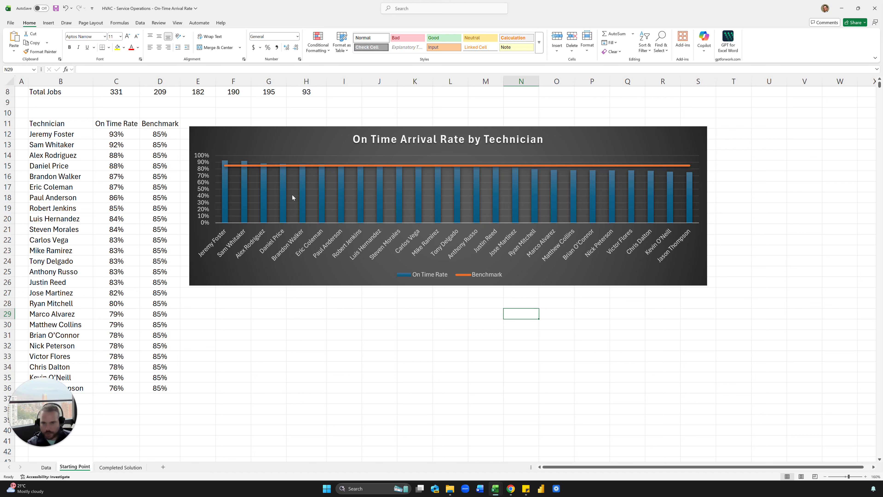
# Step: Compare with the Completed Solution chart, then open the vertical axis formatting options
pyautogui.click(121, 468)
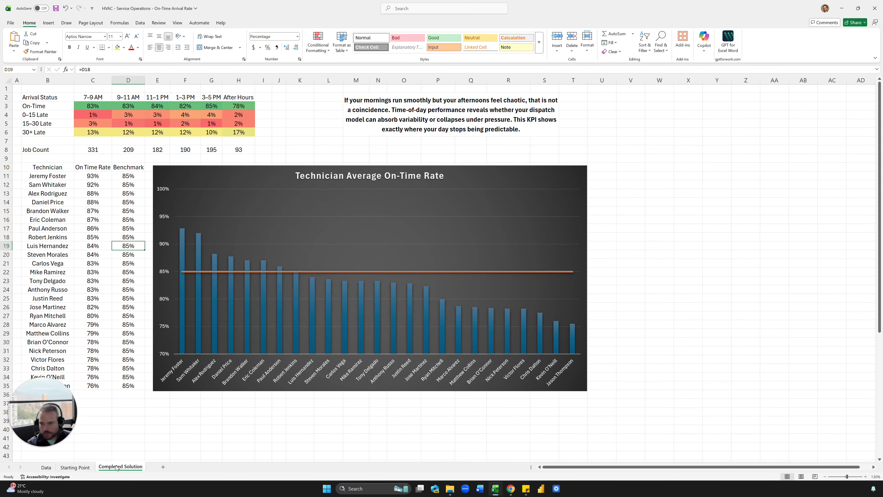
pyautogui.click(75, 467)
pyautogui.doubleClick(204, 209)
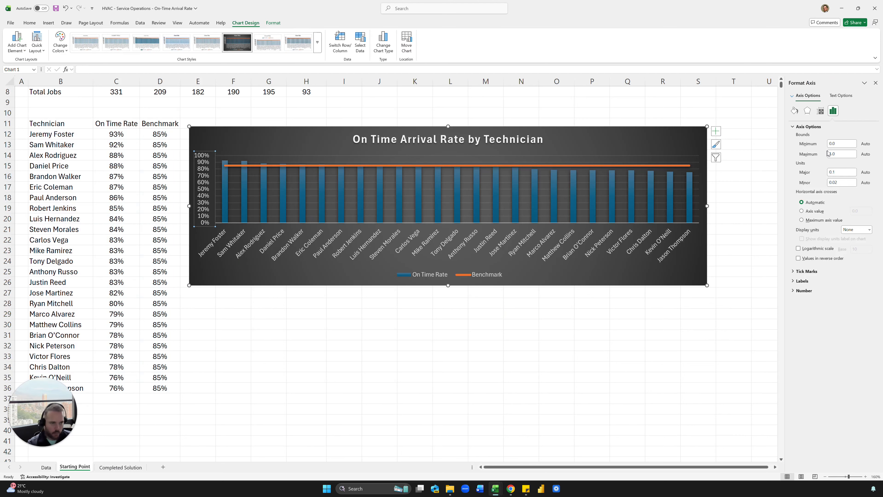
# Step: Set the vertical axis minimum bound to 0.7 so it starts at 70%
pyautogui.click(854, 142)
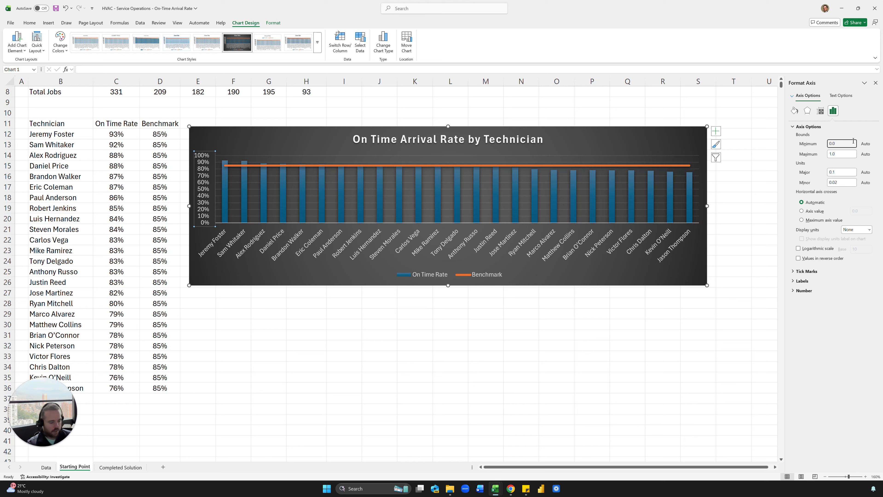
pyautogui.press('Return')
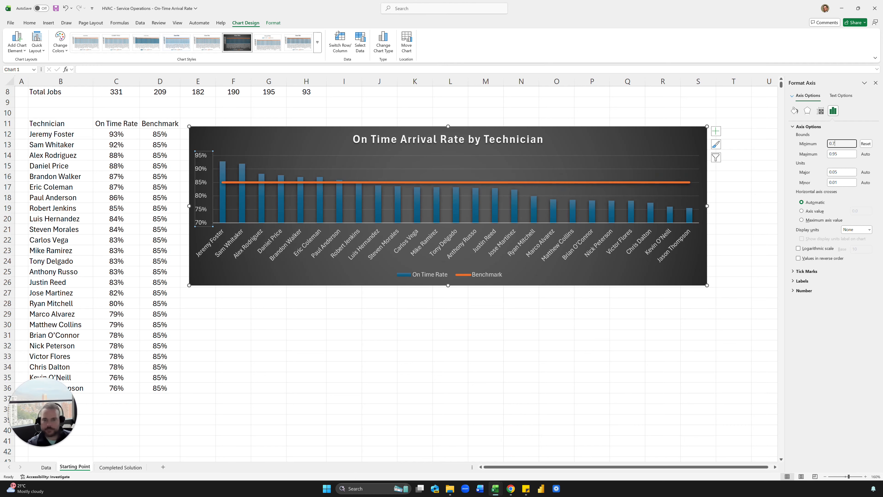
pyautogui.click(353, 332)
pyautogui.click(272, 283)
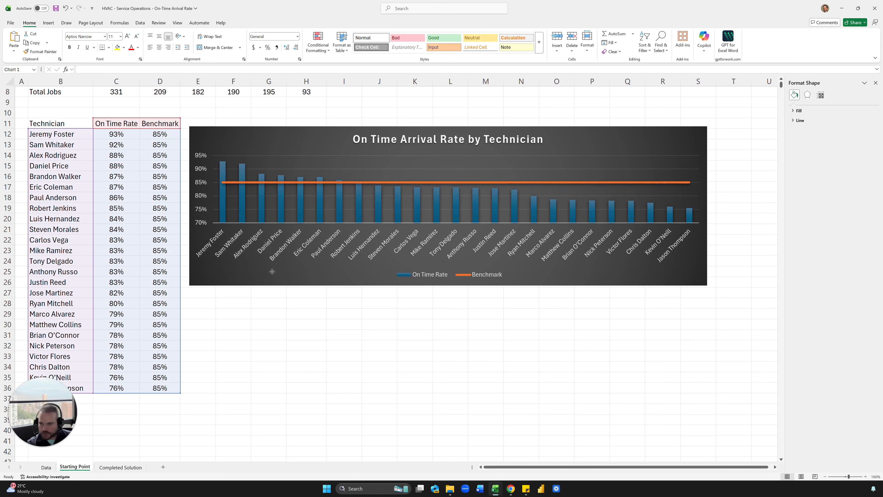
pyautogui.click(289, 185)
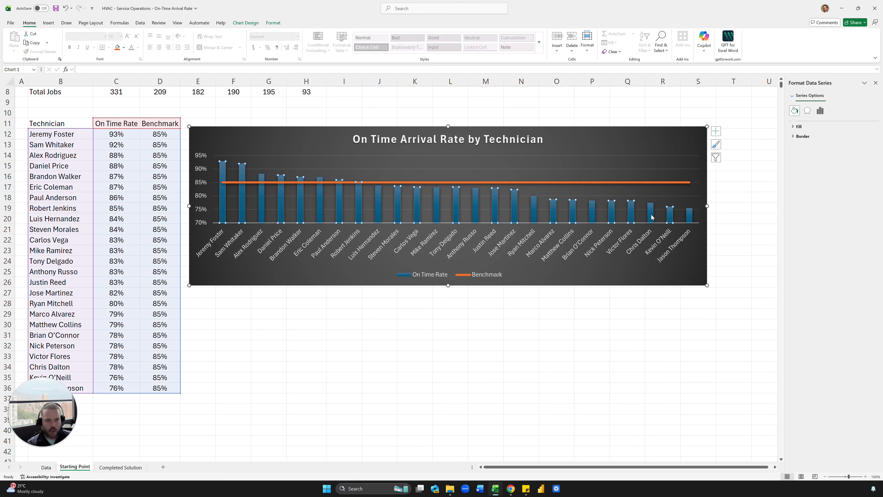
# Step: Show percentage data labels on the On Time Rate columns
pyautogui.click(670, 209)
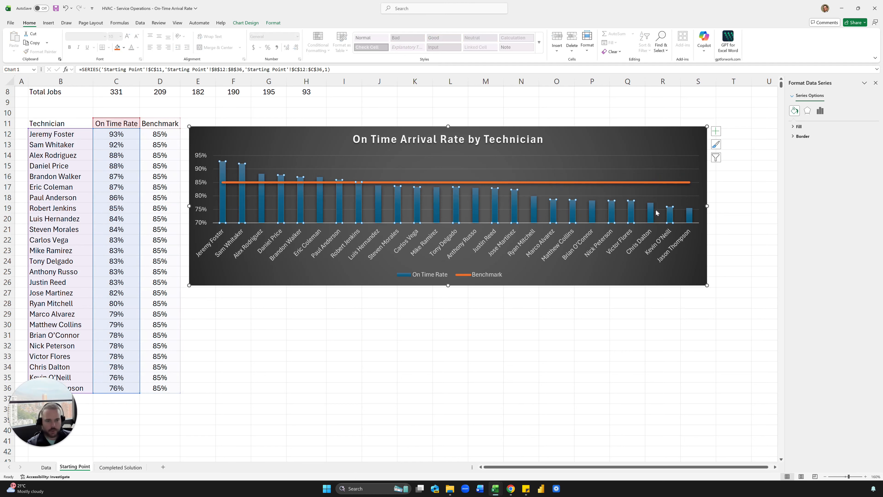
pyautogui.click(715, 134)
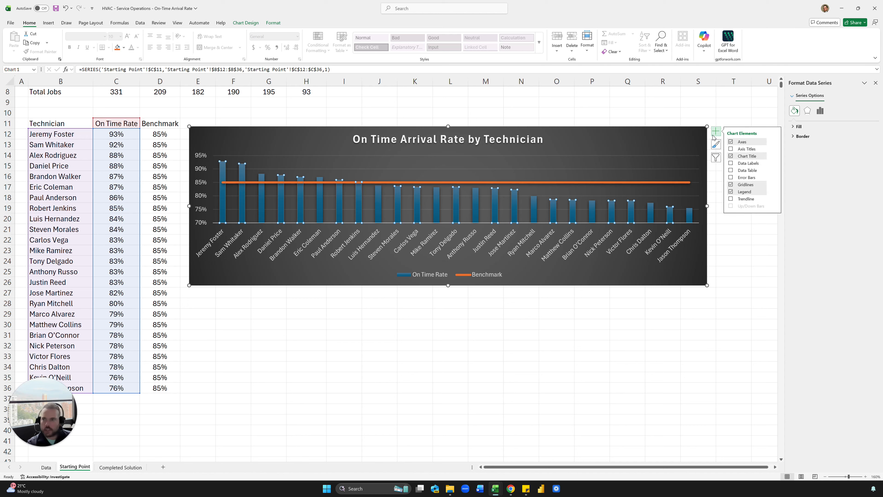
pyautogui.click(732, 163)
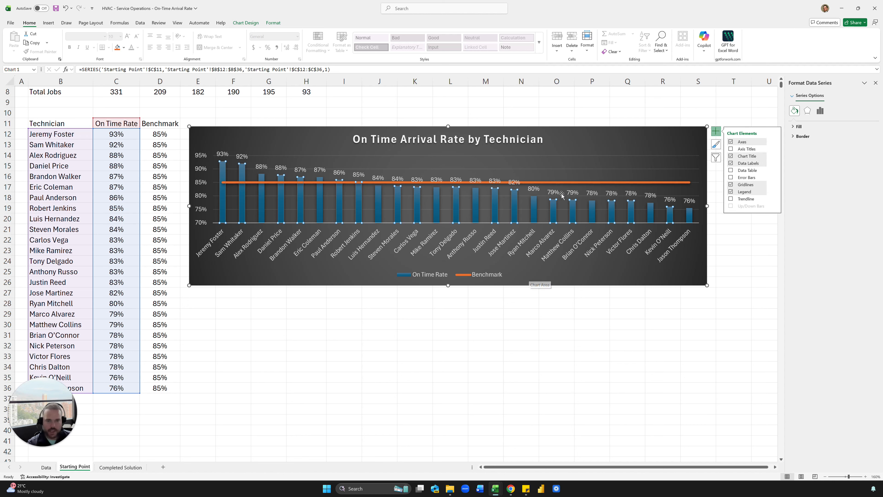
# Step: Make the Benchmark line a solid 1 pt dashed line
pyautogui.click(567, 183)
pyautogui.click(869, 208)
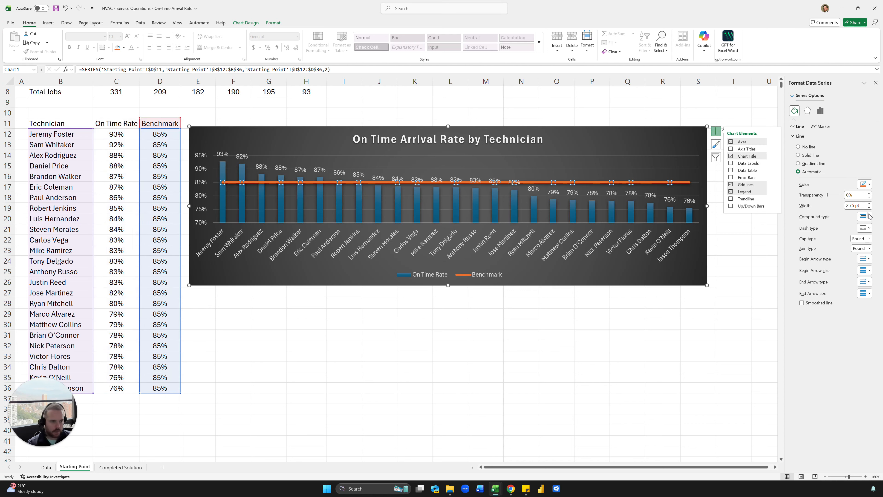
pyautogui.click(869, 208)
pyautogui.click(869, 208)
pyautogui.click(869, 208)
pyautogui.click(869, 208)
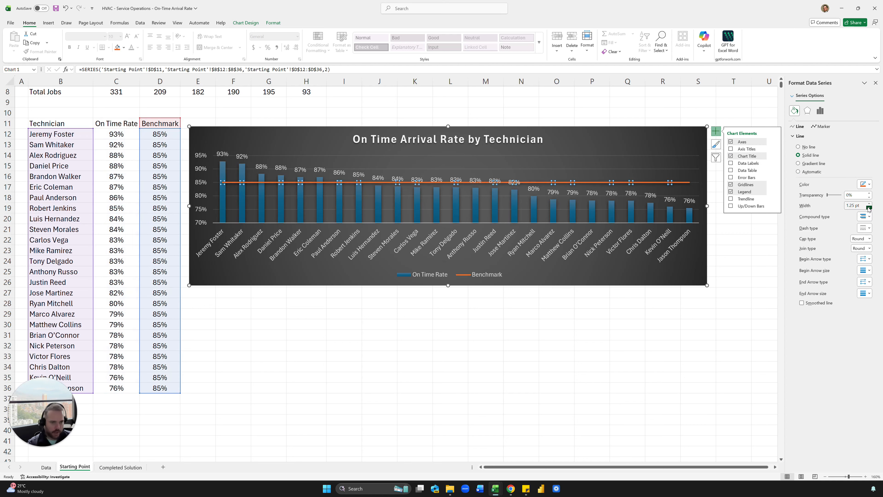
pyautogui.click(869, 208)
pyautogui.click(869, 208)
pyautogui.click(867, 228)
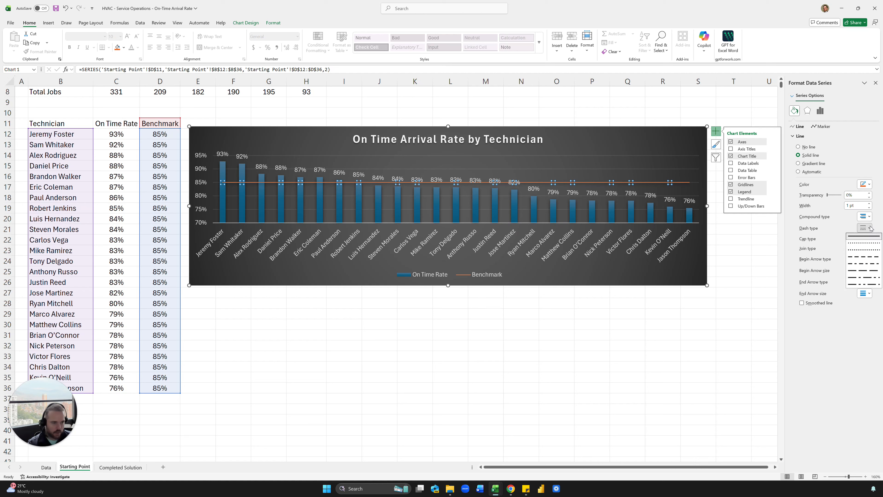
pyautogui.click(864, 257)
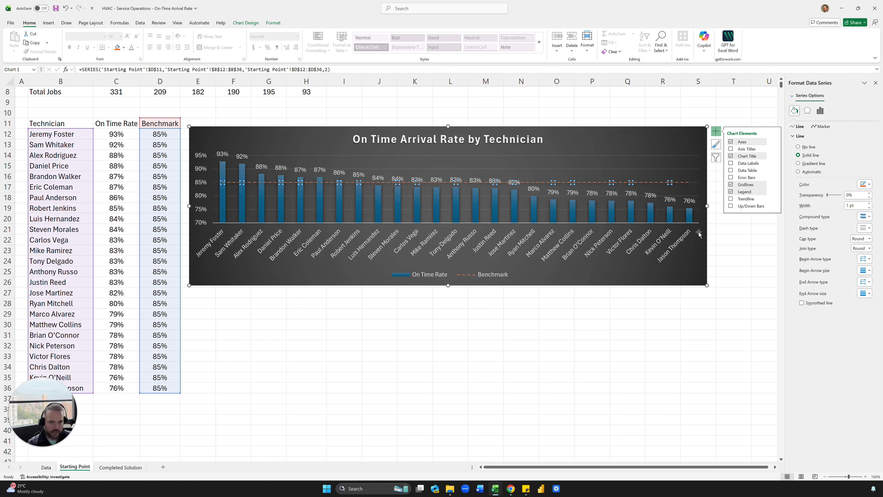
pyautogui.click(572, 142)
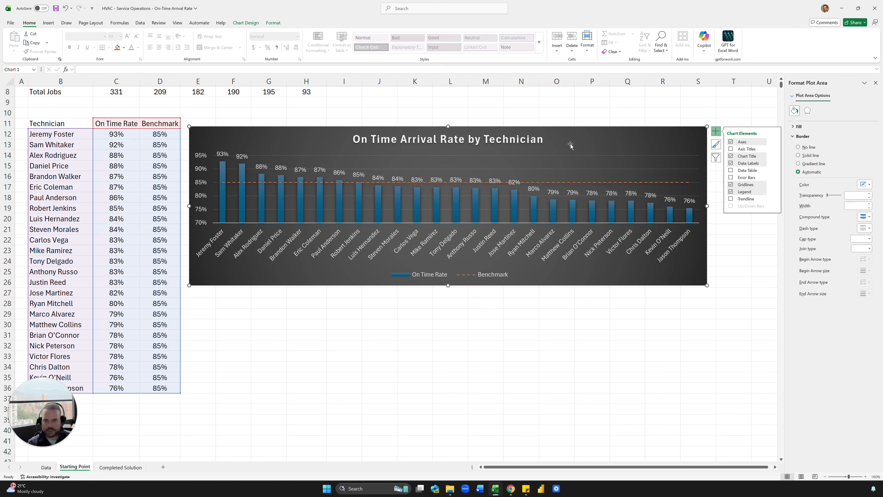
# Step: Enter the contact e-mail address below the chart, then switch to the Data sheet
pyautogui.click(269, 324)
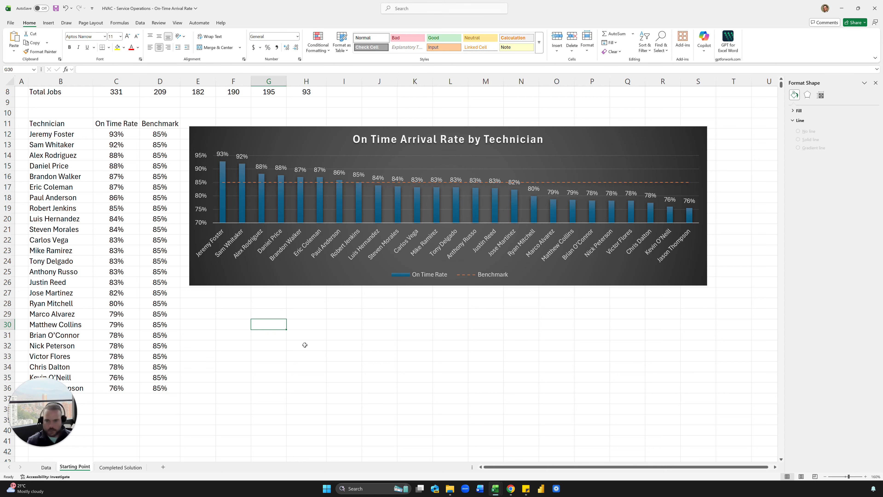
pyautogui.scroll(3, 305, 345)
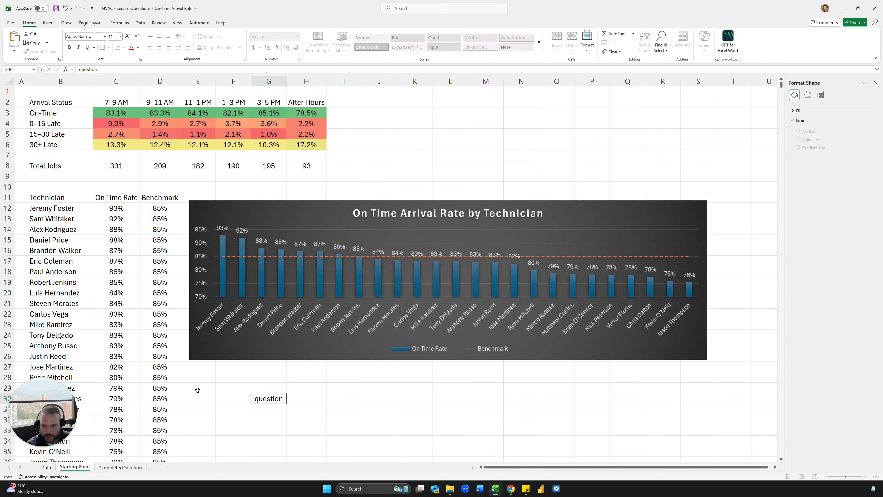
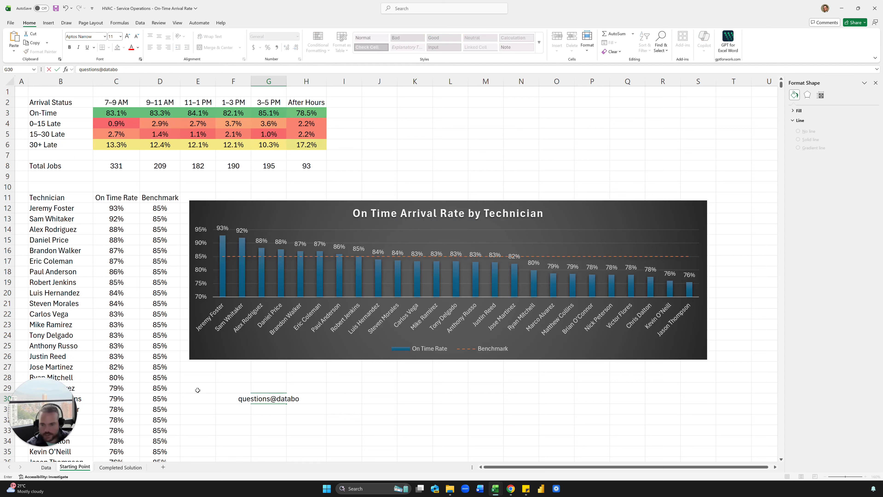
pyautogui.press('Return')
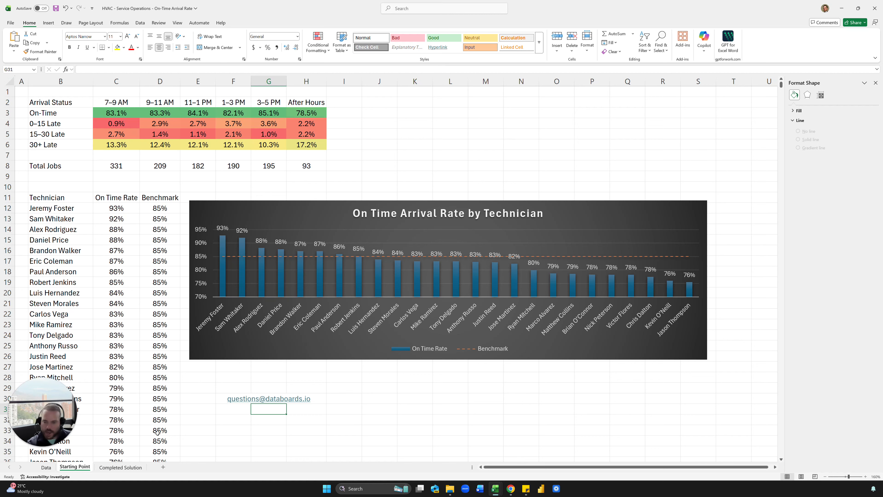
pyautogui.click(46, 467)
# Step: Check travel distance values on the Data sheet, then switch to Completed Solution
pyautogui.click(211, 339)
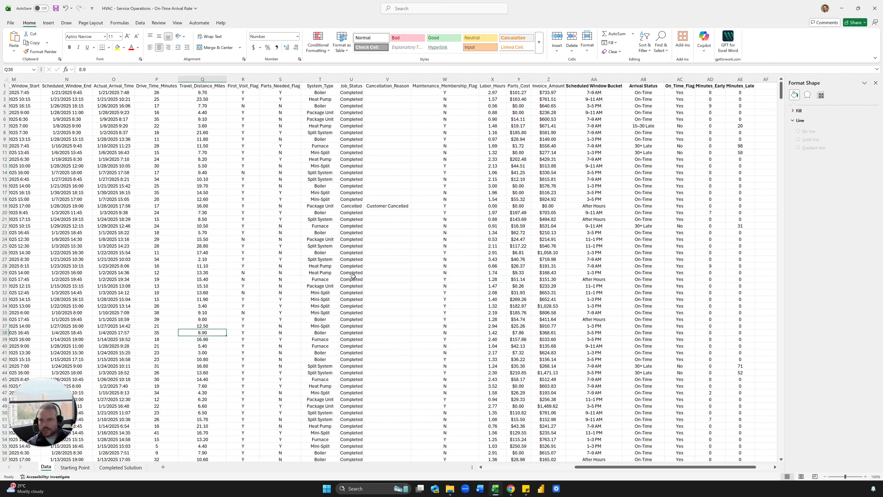
pyautogui.click(443, 256)
pyautogui.click(218, 206)
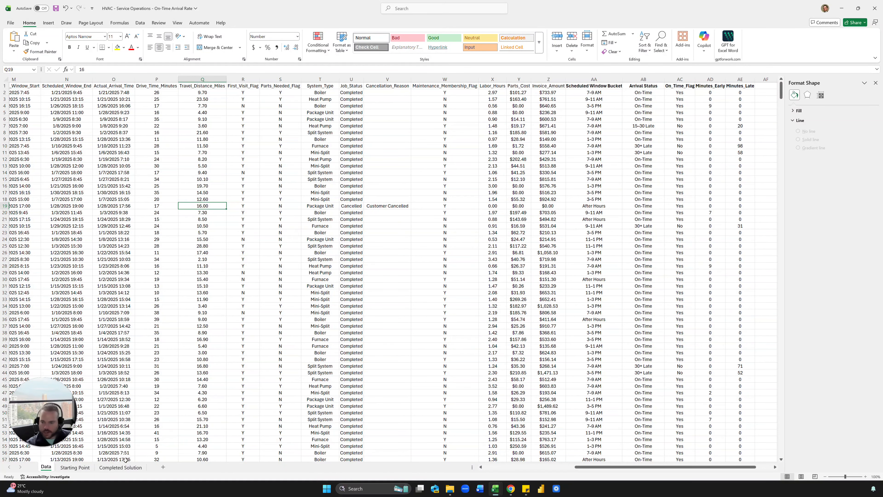
pyautogui.click(121, 467)
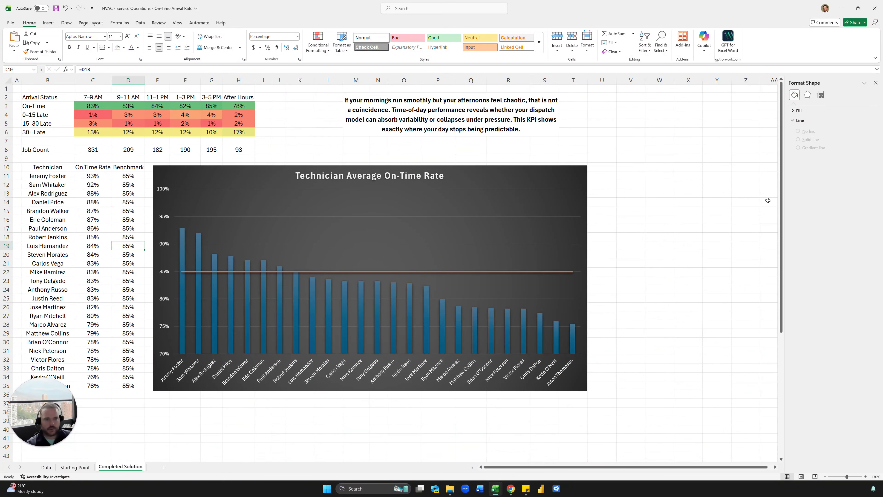